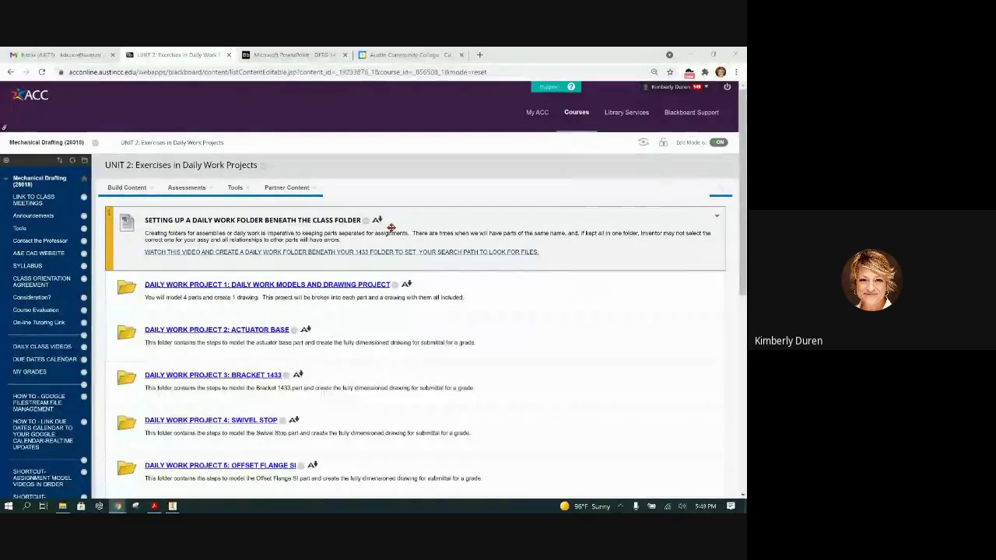
Step: Look through the daily work project folders of Unit 2: Exercises in Daily Work Projects and reopen the unit page
click(127, 187)
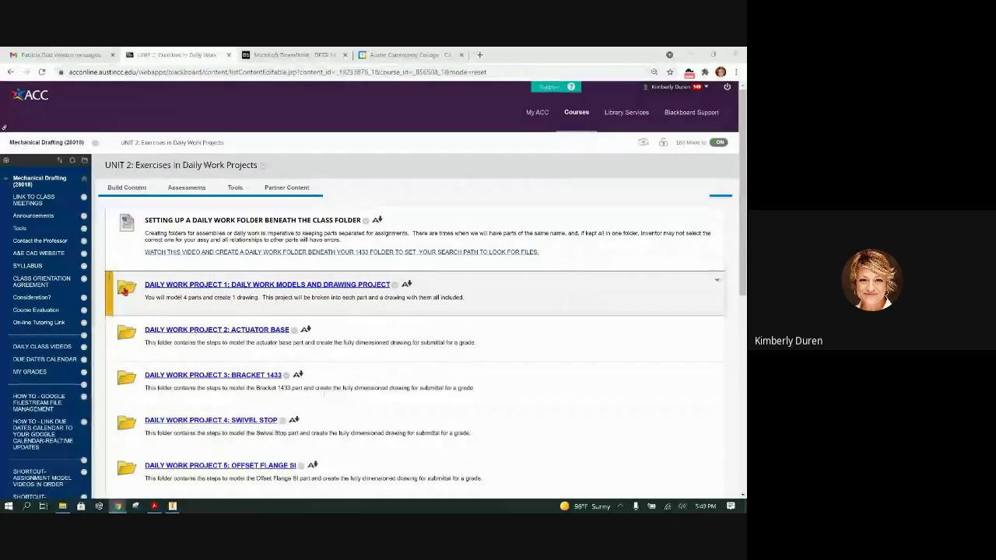
scroll(61, 457, down, 3)
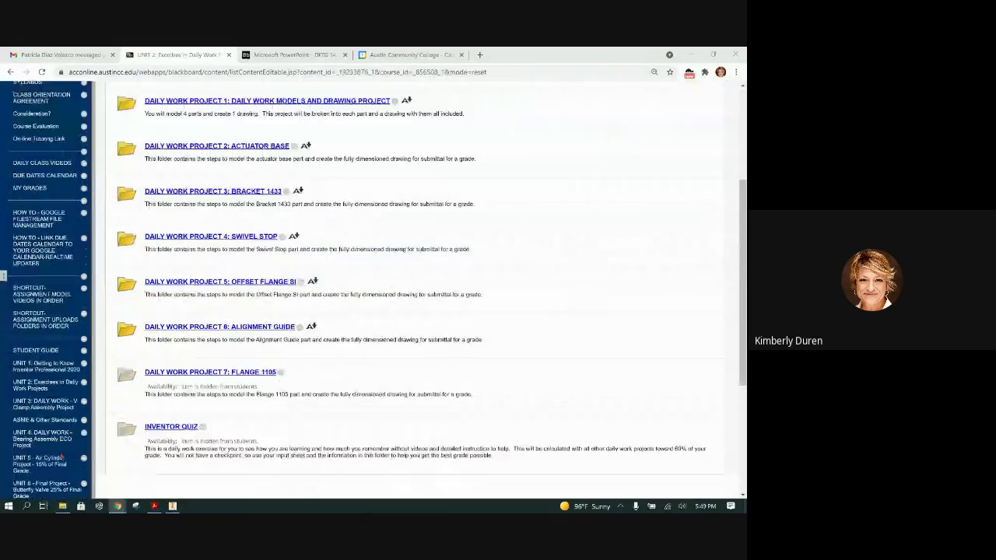
scroll(352, 265, up, 2)
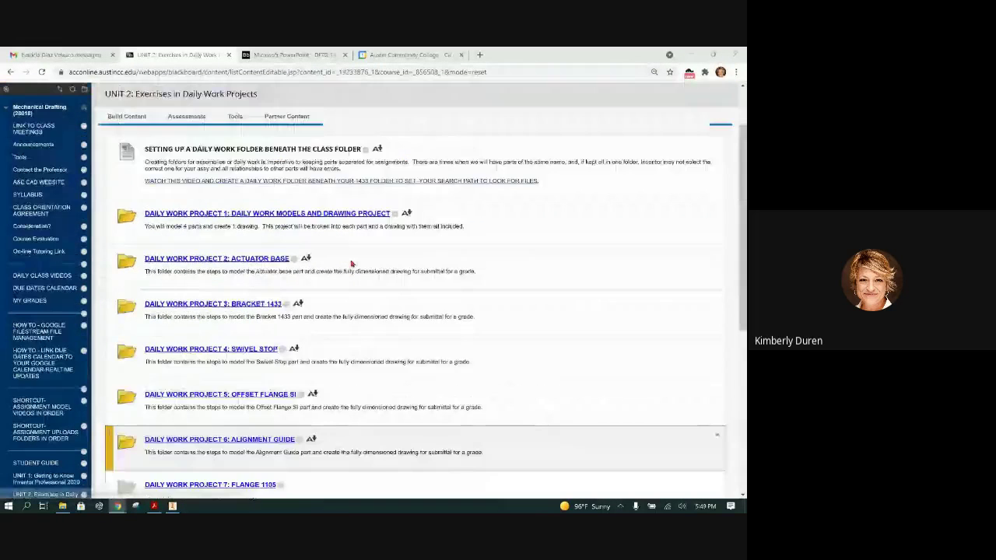
scroll(351, 264, up, 1)
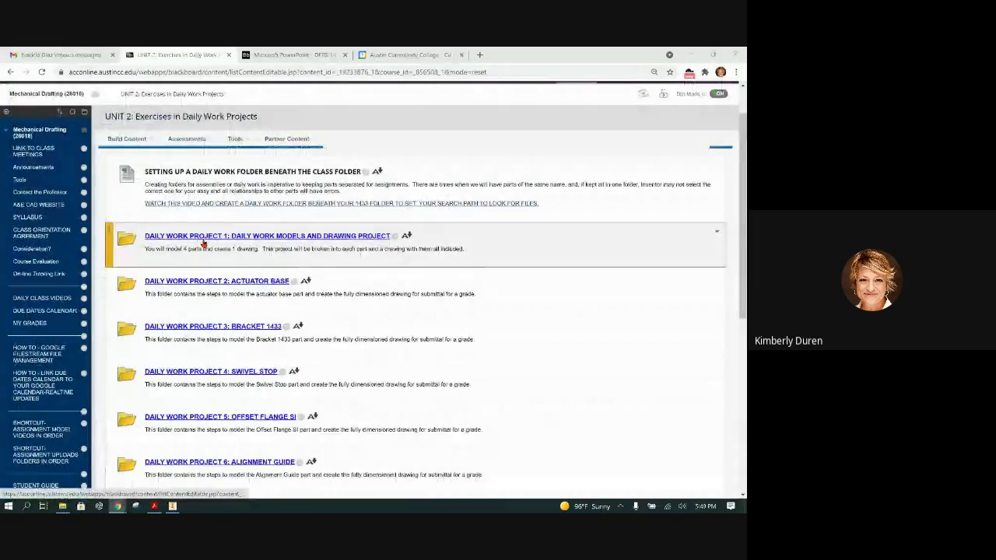
scroll(48, 385, down, 2)
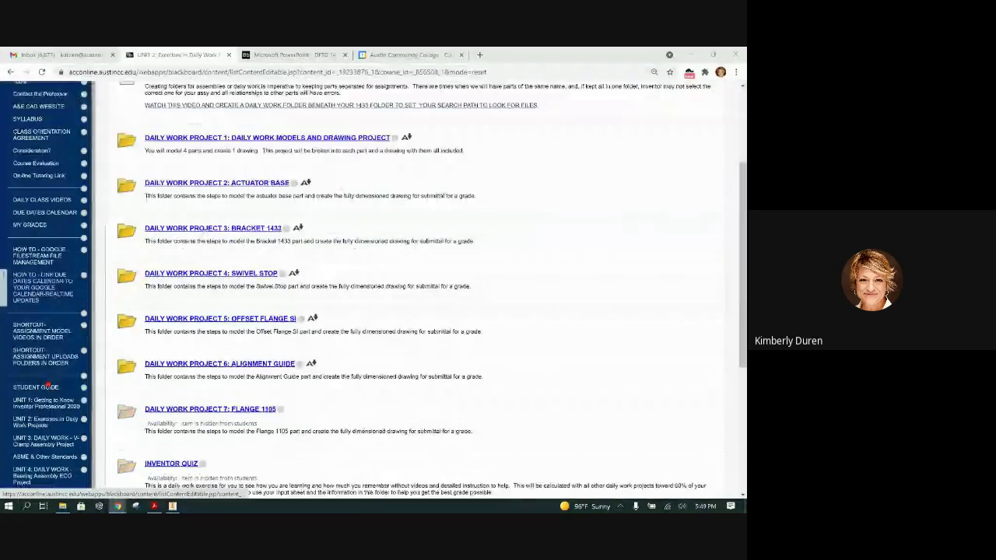
scroll(48, 385, down, 1)
click(68, 371)
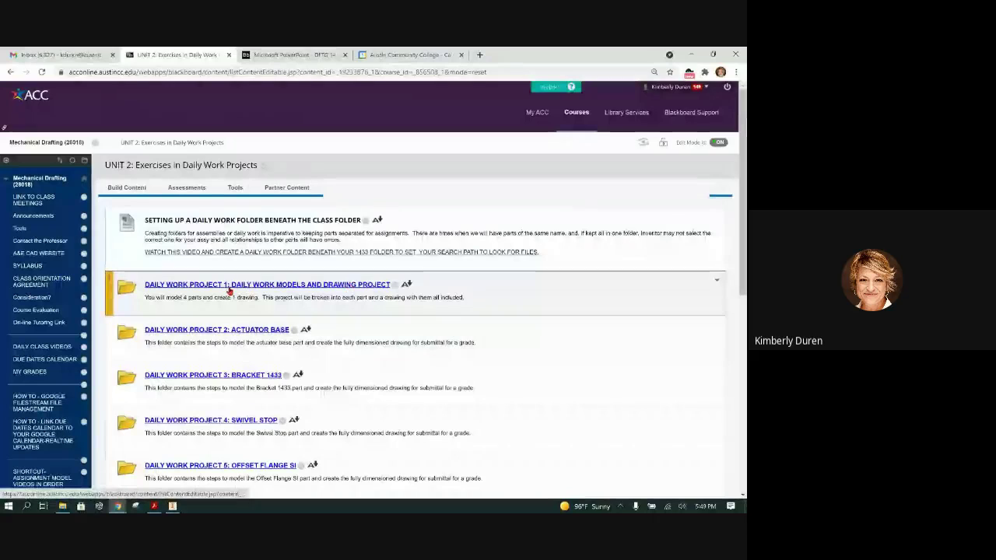
Step: Open the Daily Work Project 1 folder and go to the 1A Tool Slide Model 1433 Project instructions
click(290, 287)
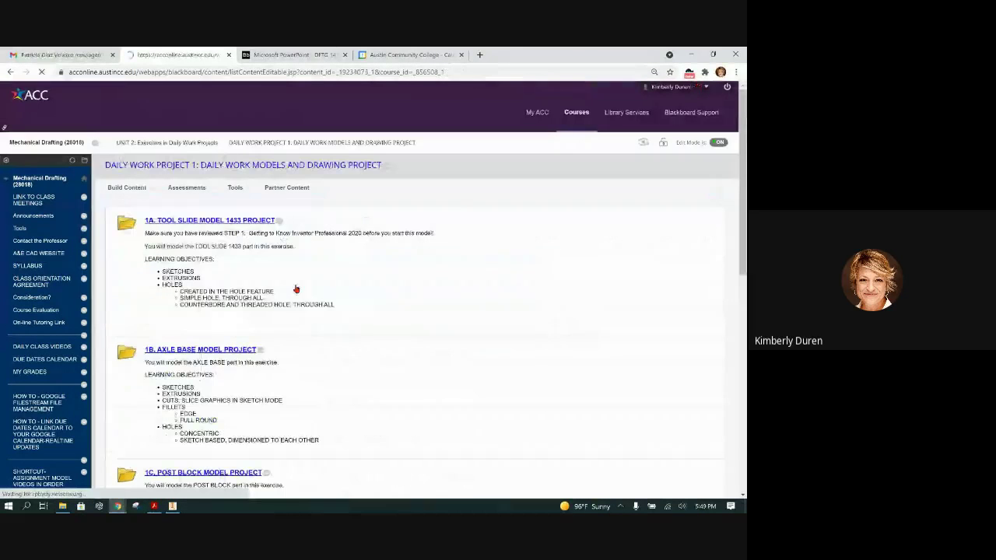
click(198, 221)
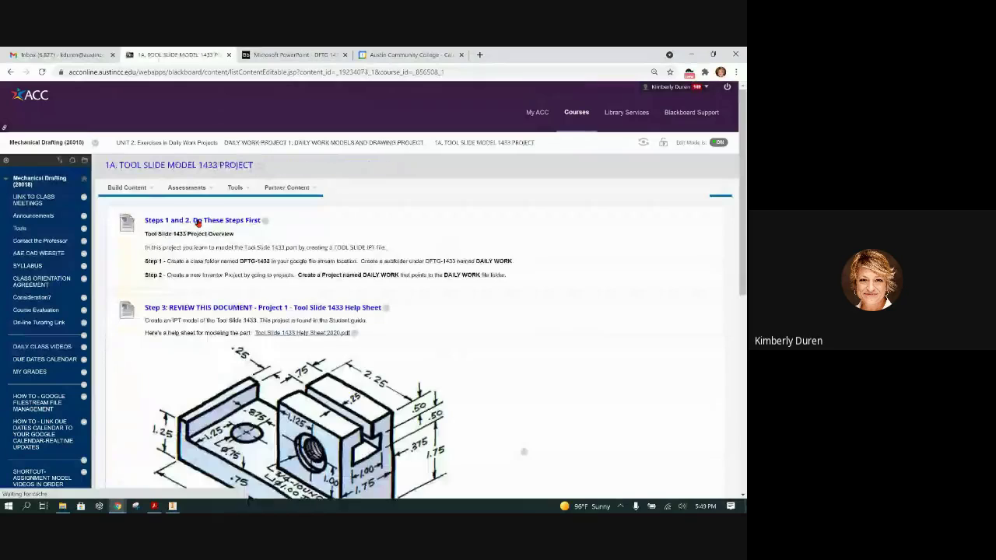
scroll(411, 270, down, 3)
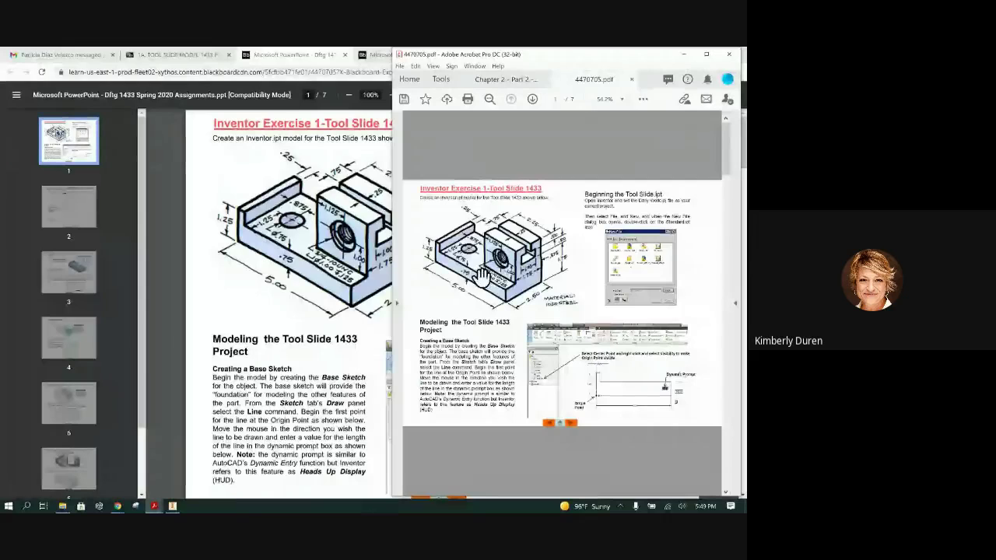
Step: Enlarge the Tool Slide 1433 exercise PDF to 75% and fit its window beside the Inventor part sketch
ctrl+scroll(482, 274, up, 1)
ctrl+scroll(483, 274, up, 2)
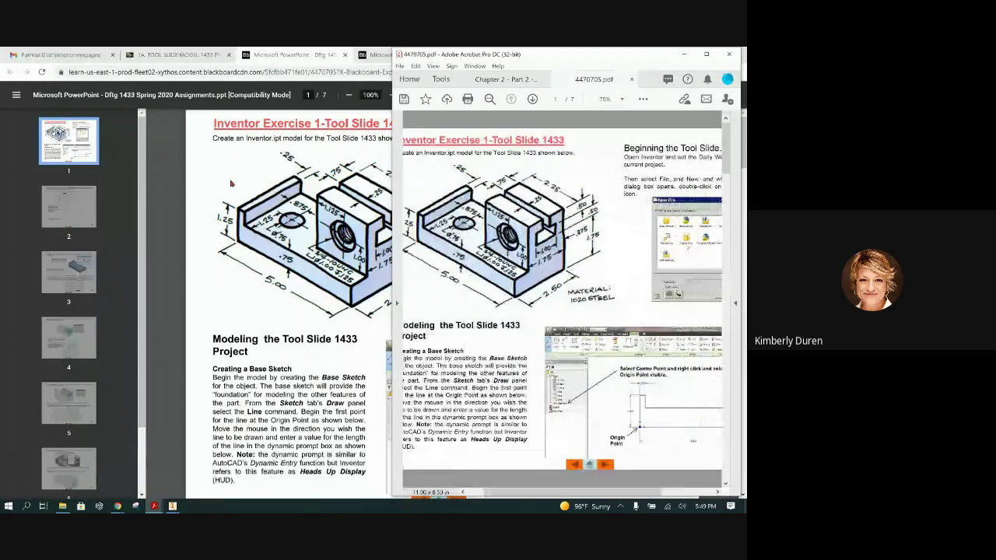
click(231, 182)
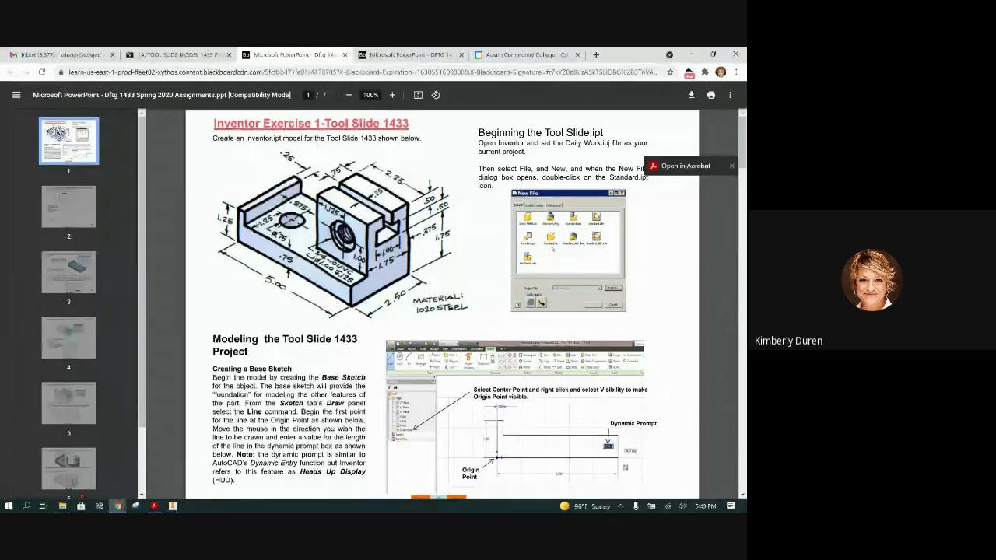
mouse_move(117, 506)
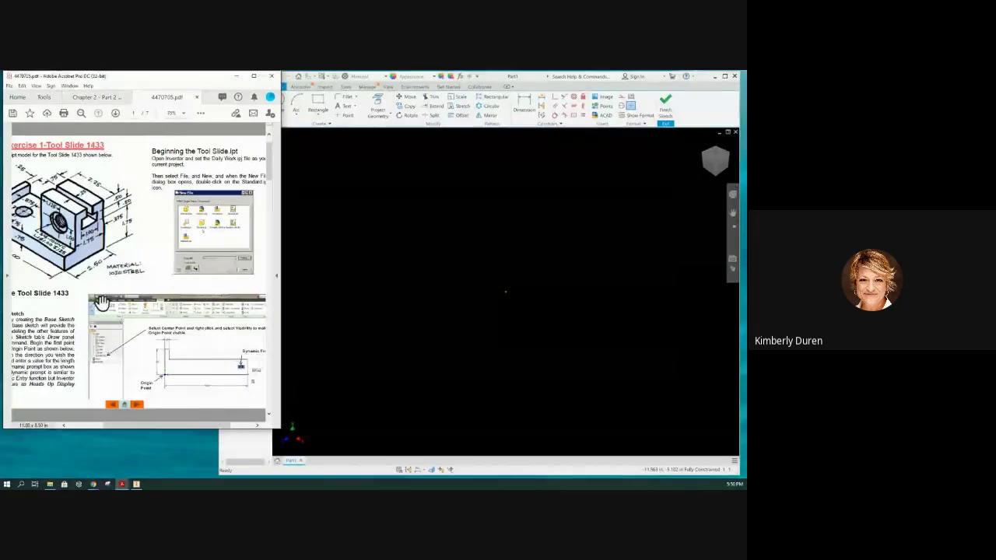
drag(127, 428, 97, 434)
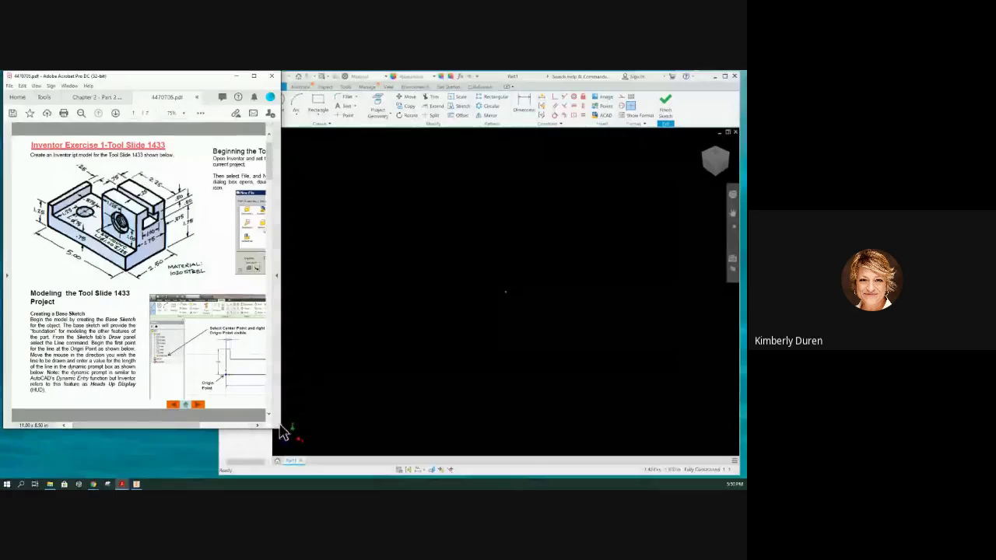
drag(279, 425, 181, 472)
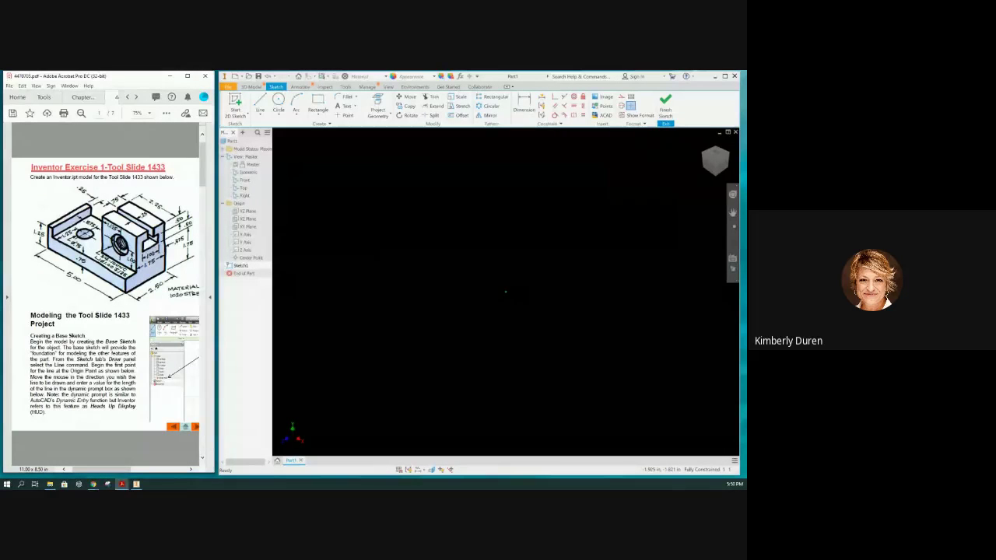
Step: Close the Model browser of the part and restore it
click(92, 484)
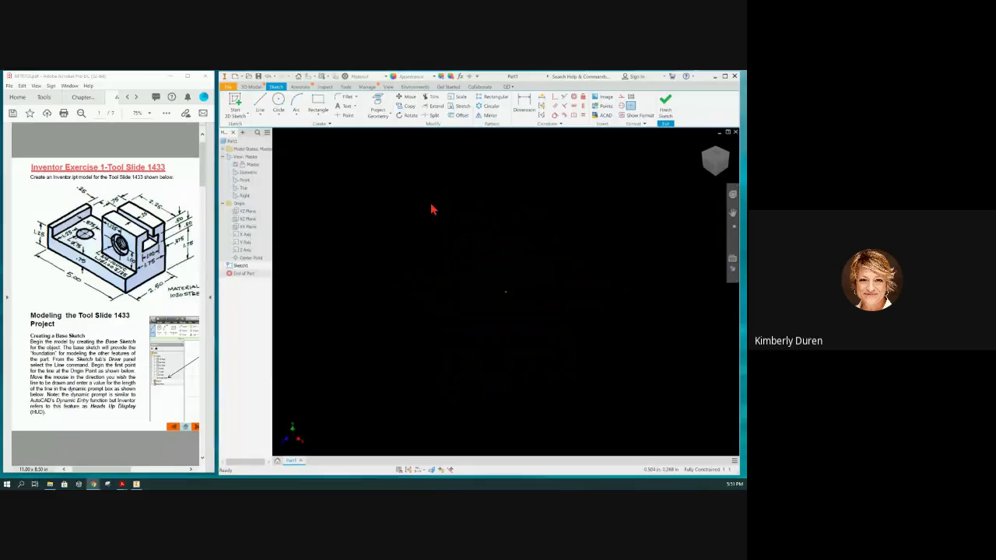
click(233, 133)
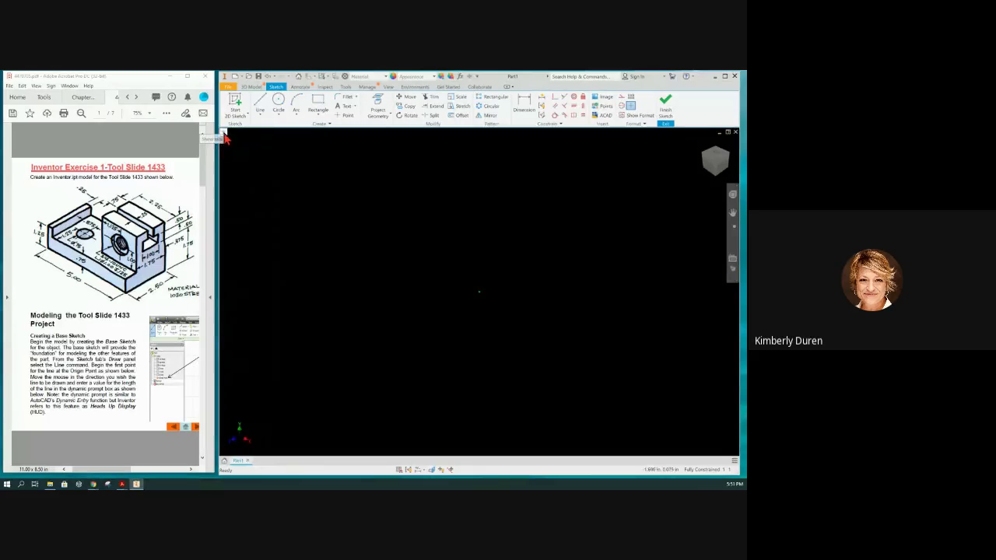
click(224, 136)
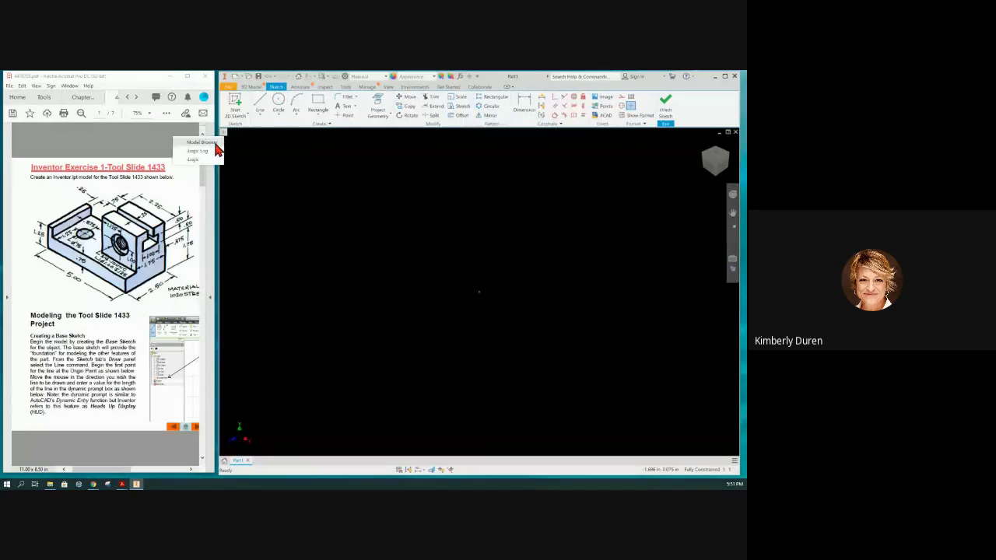
click(214, 144)
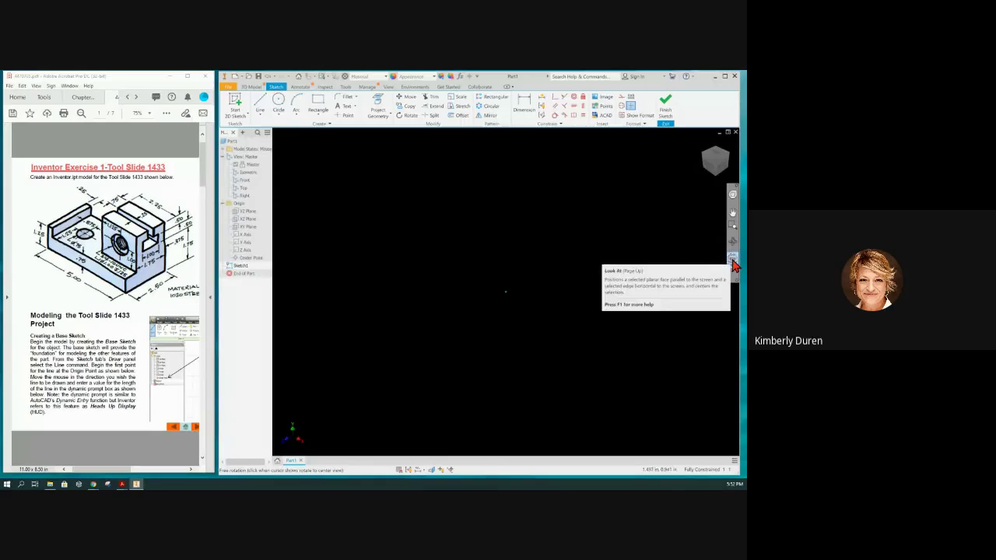
Step: Orient the view squarely to Sketch1 and project the origin geometry as horizontal and vertical reference lines into the sketch
click(243, 267)
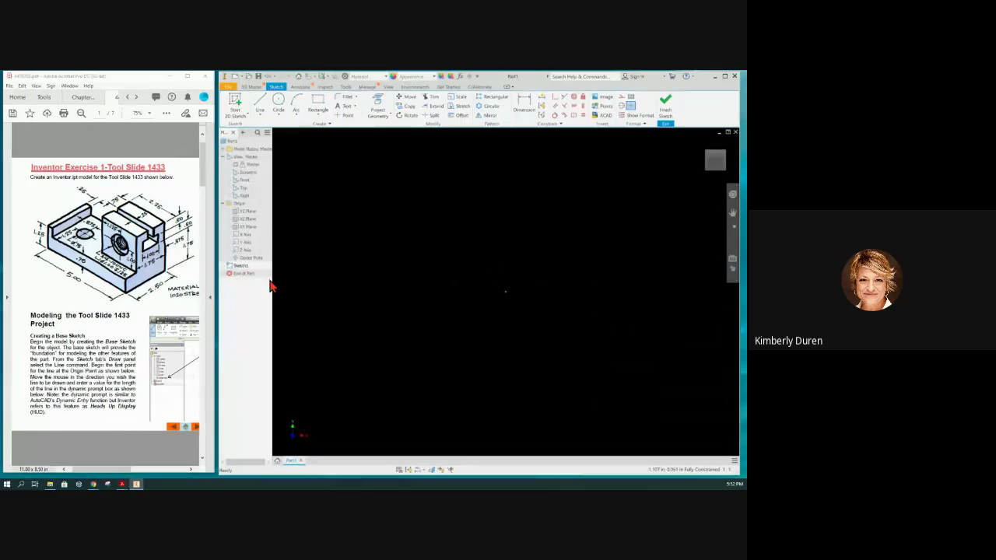
mouse_move(712, 162)
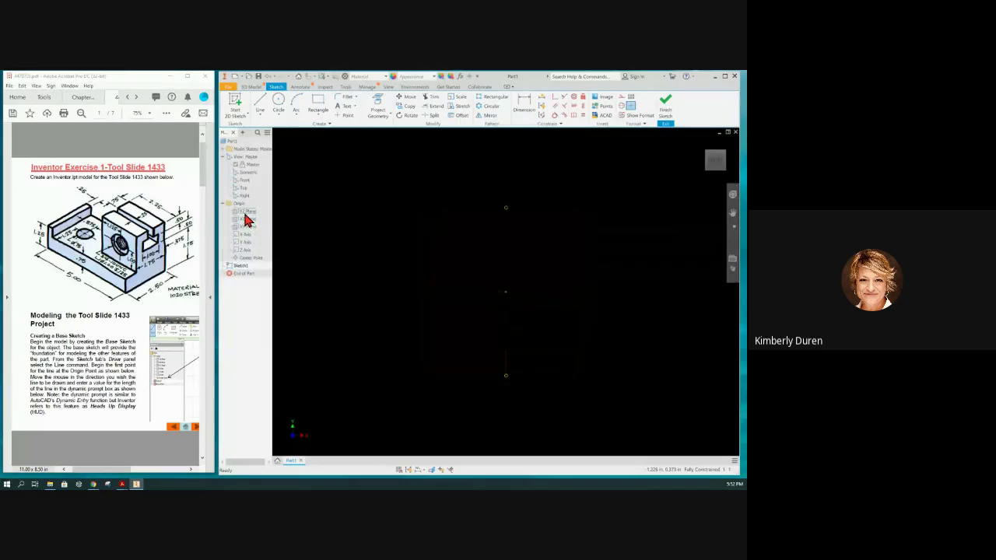
click(377, 107)
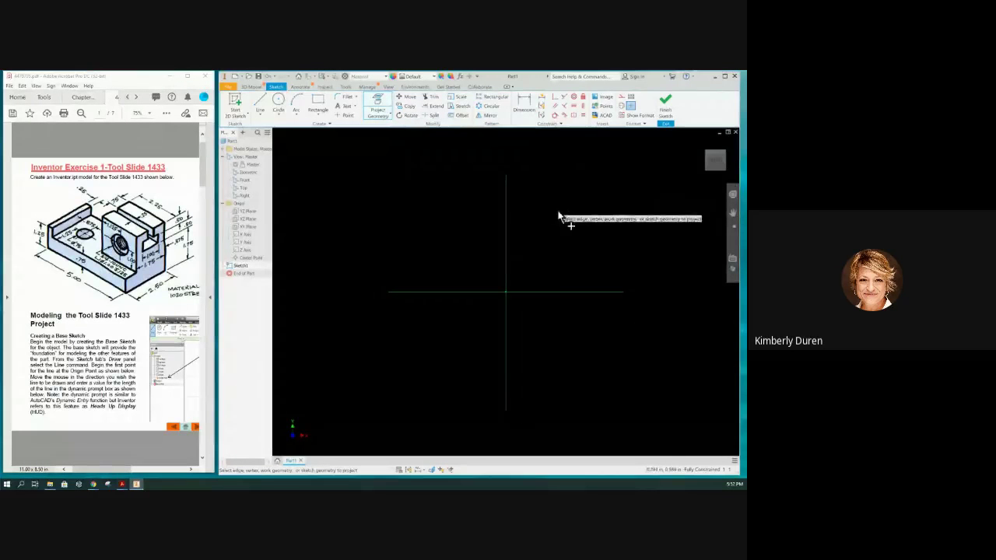
key(Escape)
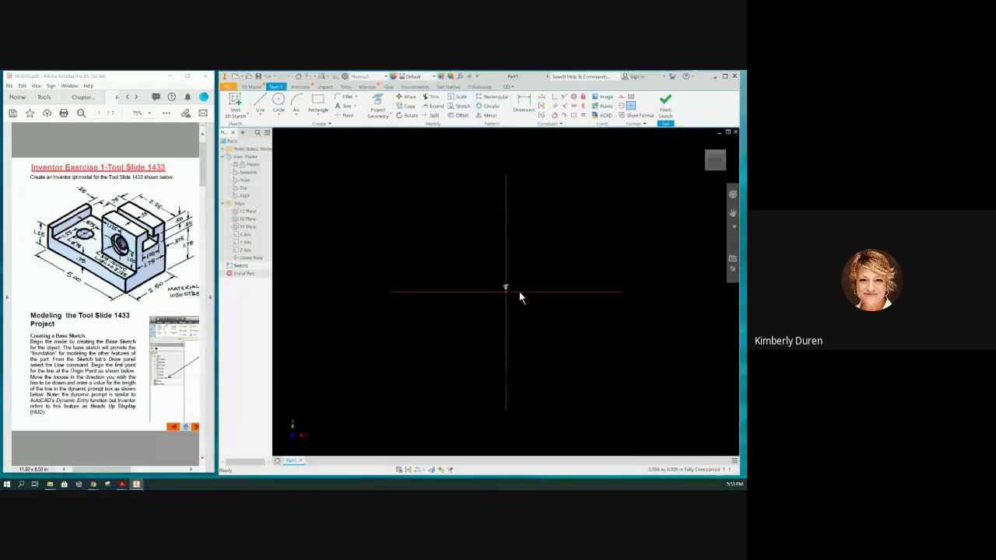
Step: Inspect the options of the projected horizontal line and the constraint marker at the sketch origin
right_click(519, 293)
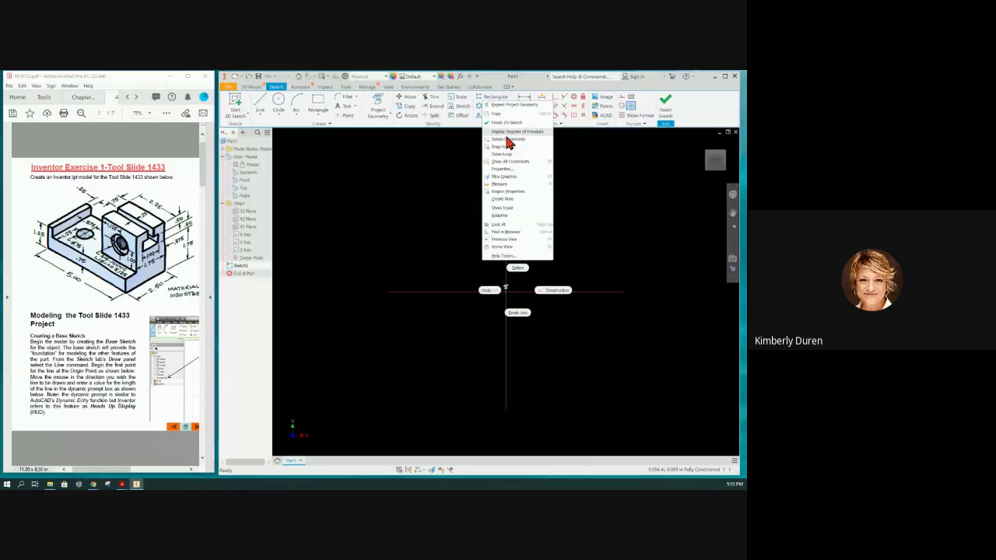
click(599, 230)
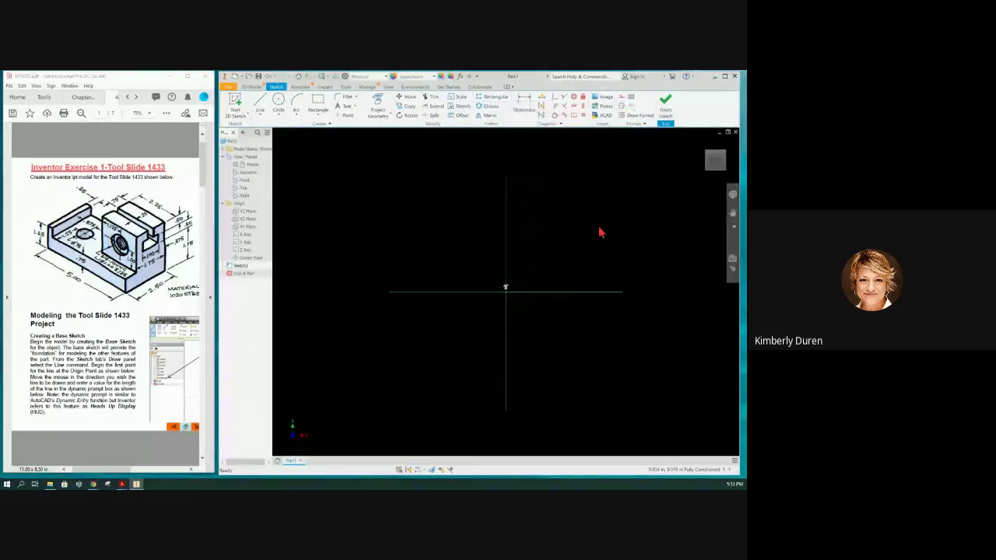
click(505, 290)
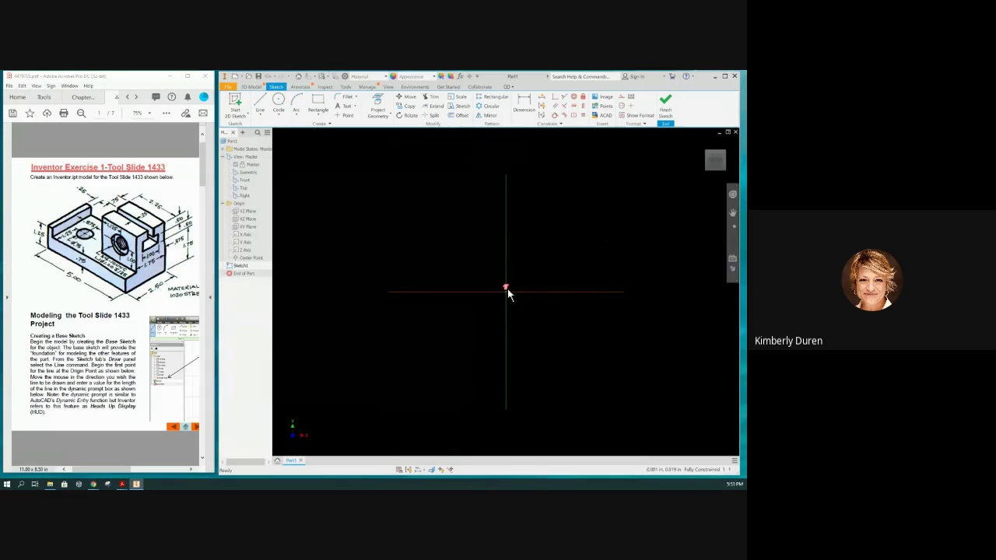
click(506, 290)
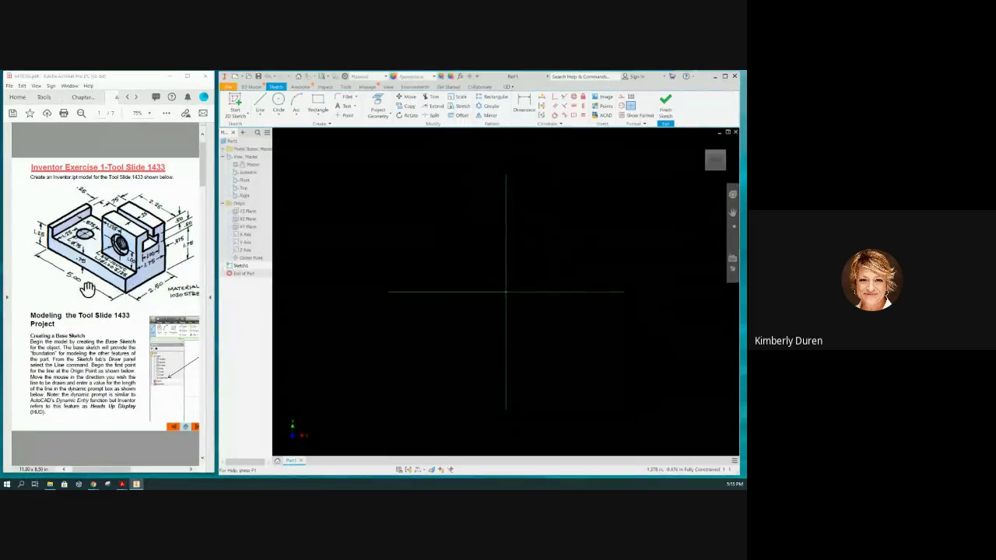
click(166, 116)
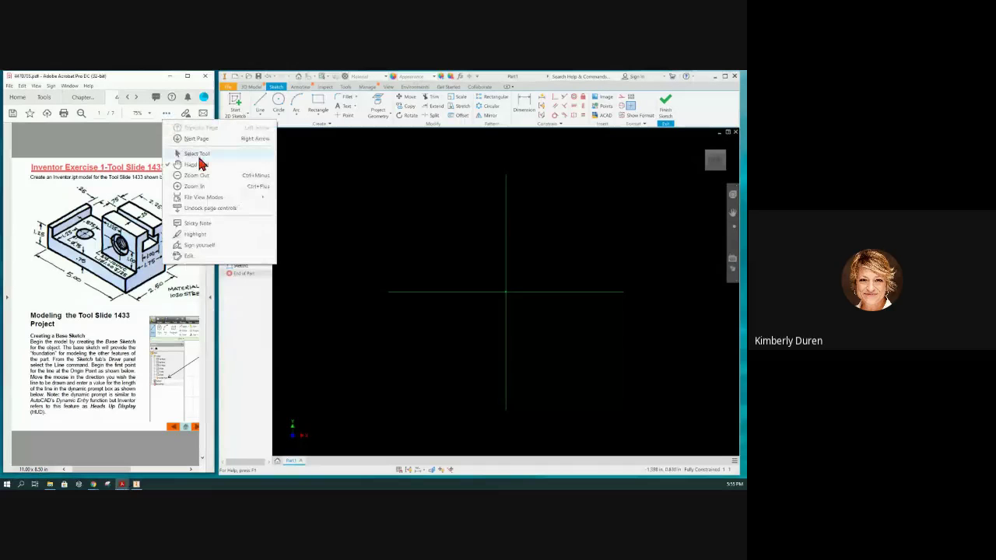
click(189, 254)
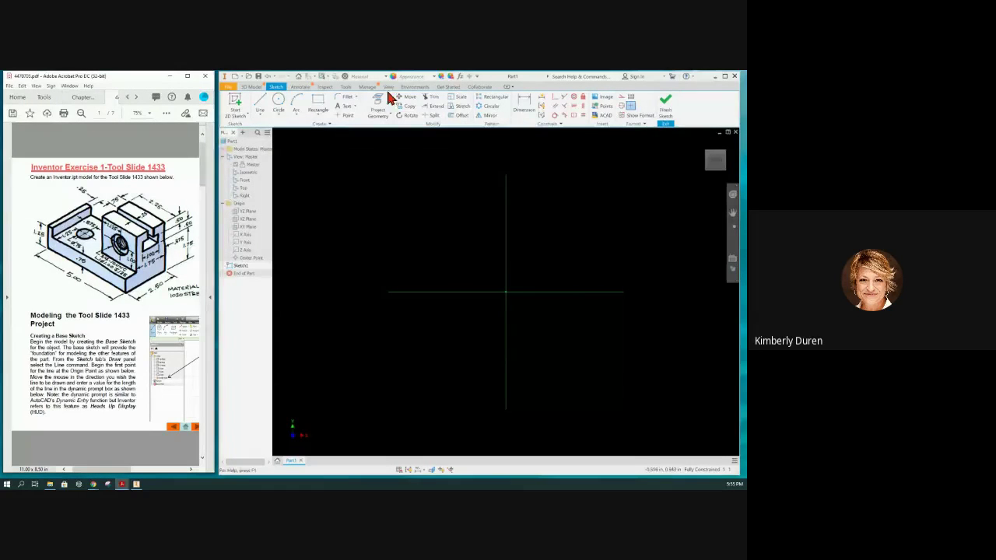
Step: Draw a rectangle with one corner on the sketch origin, 5 in wide and 0.75 in high
click(319, 107)
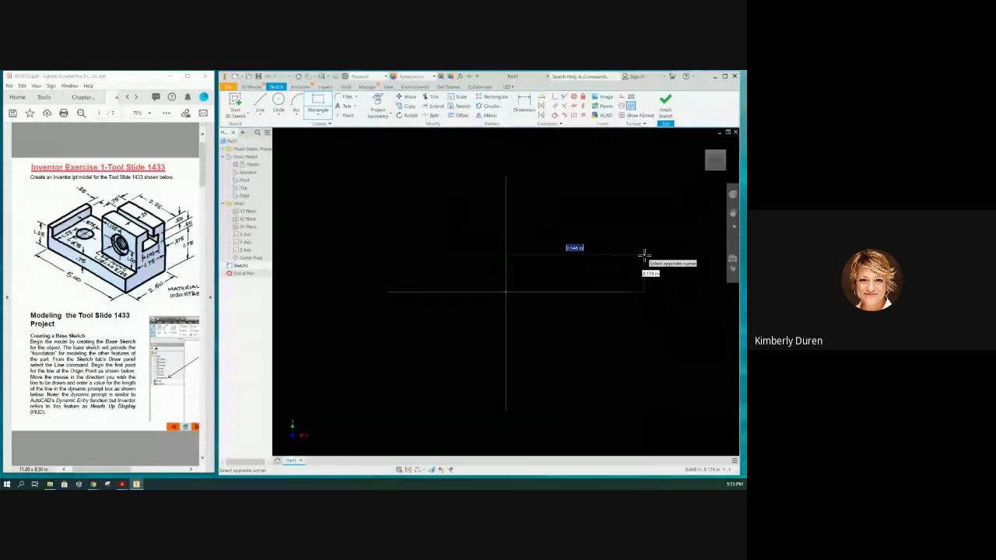
text(5)
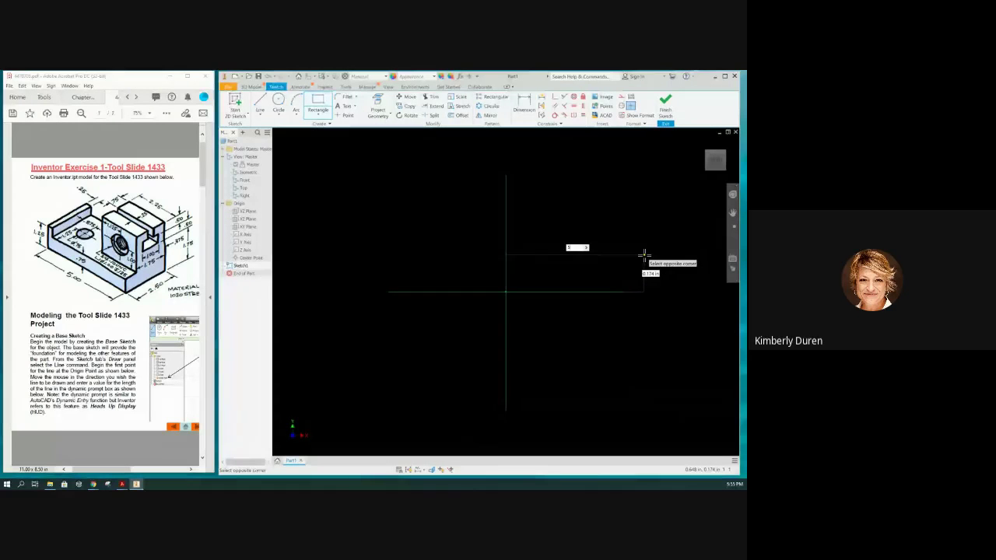
key(Tab)
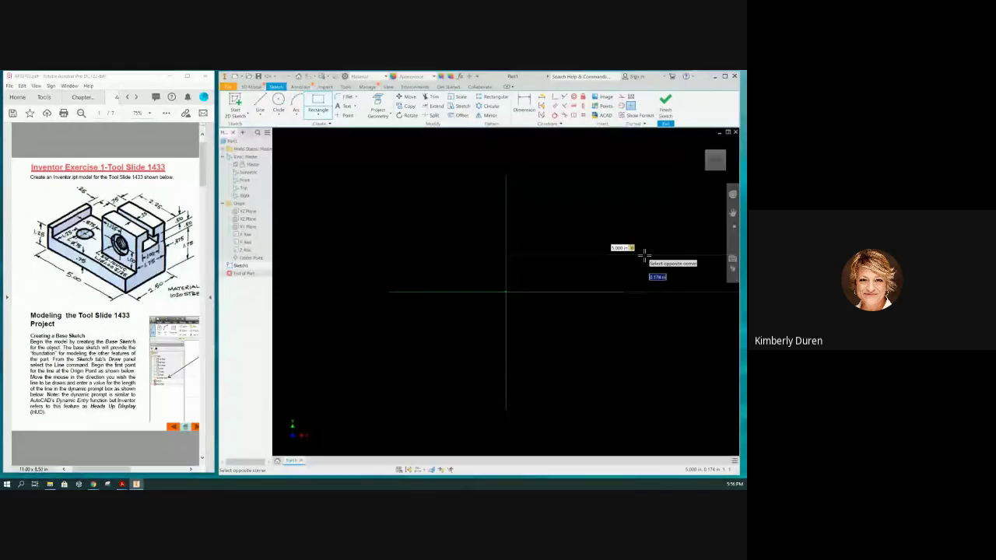
key(Tab)
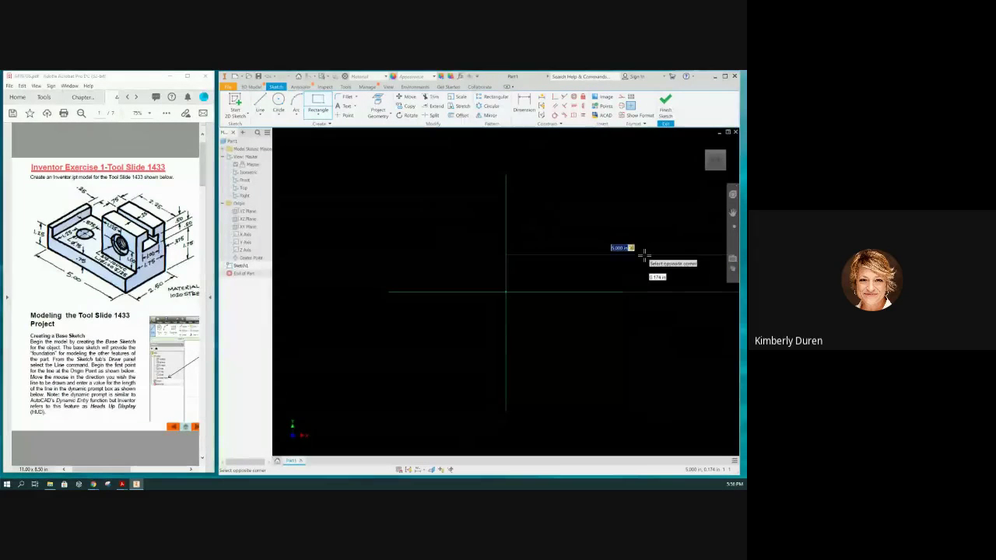
key(Tab)
text(1.75)
key(Return)
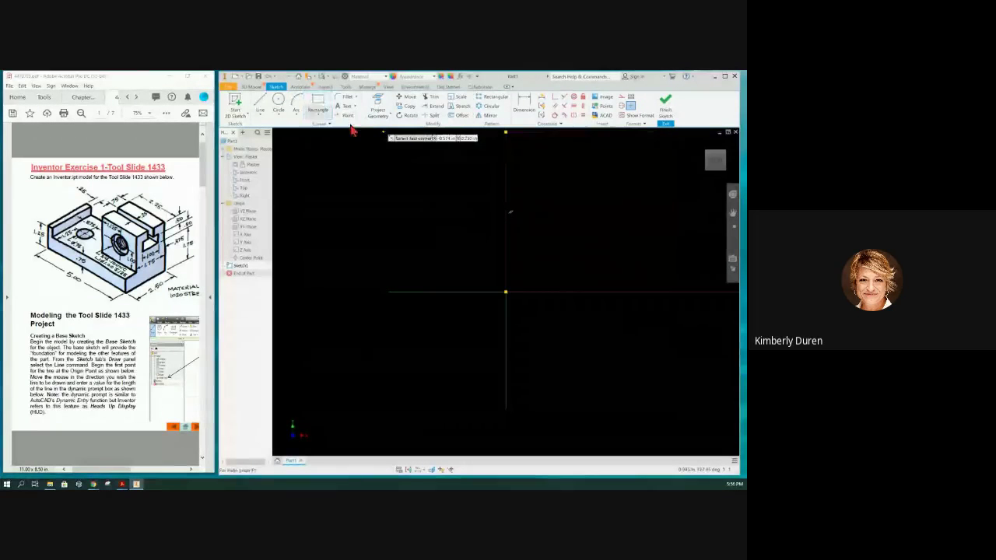
key(Escape)
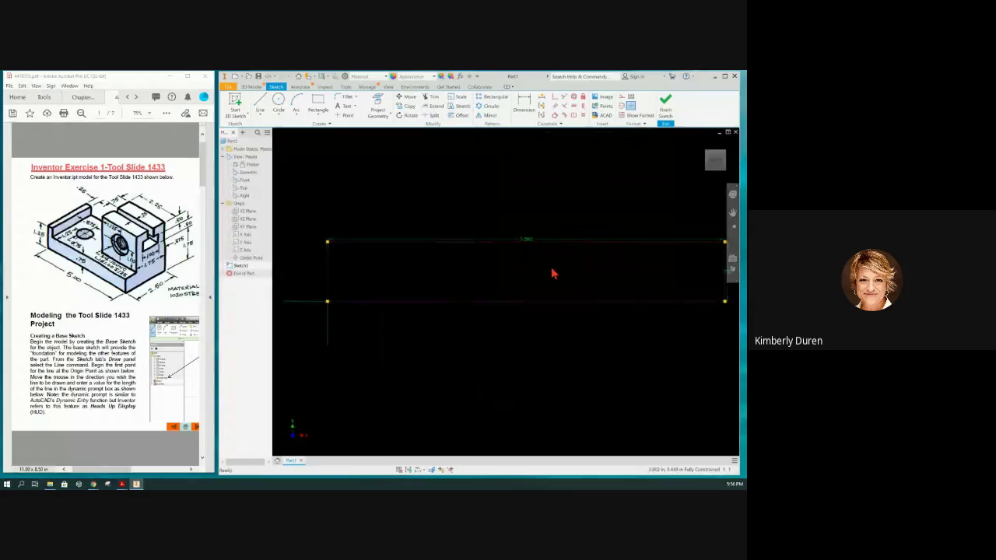
scroll(552, 273, down, 4)
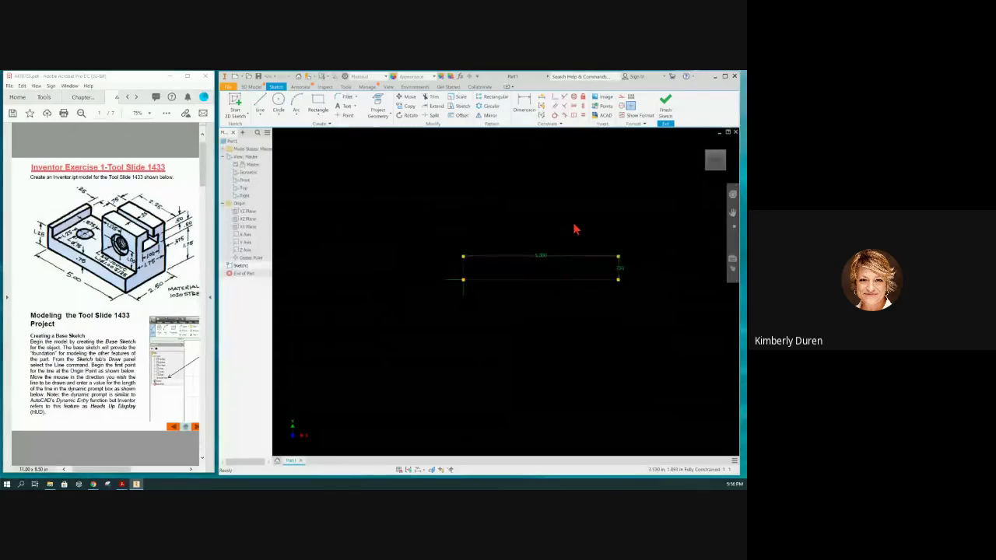
Step: Draw a second rectangle from the sketch origin, 0.25 in wide and 1.25 in high, after highlighting the 1.25 dimension on the exercise sheet
scroll(576, 229, up, 3)
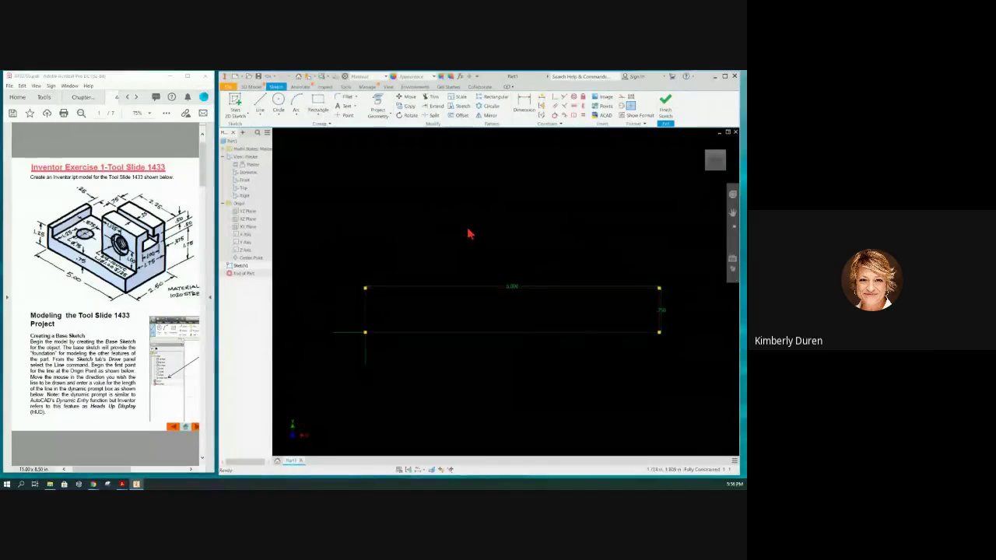
key(Return)
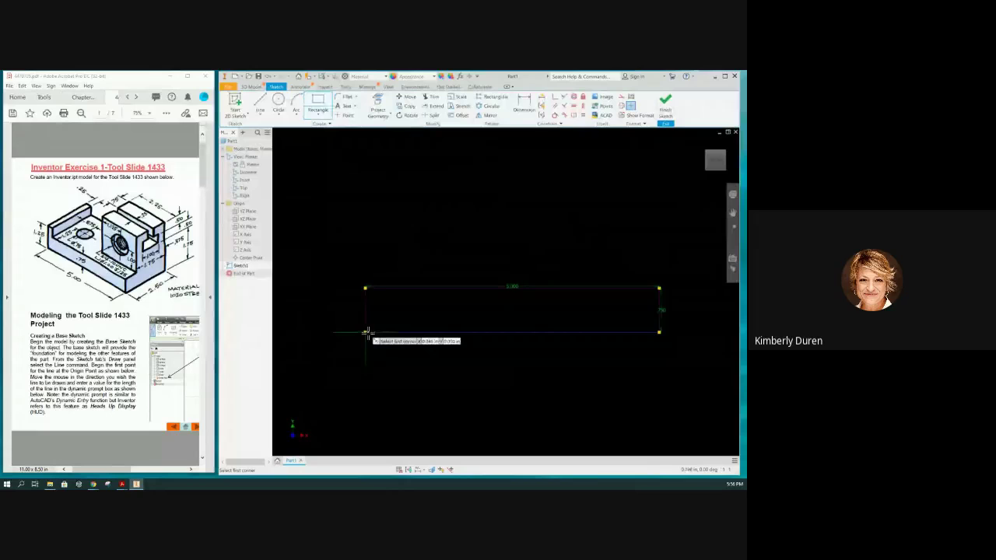
click(37, 231)
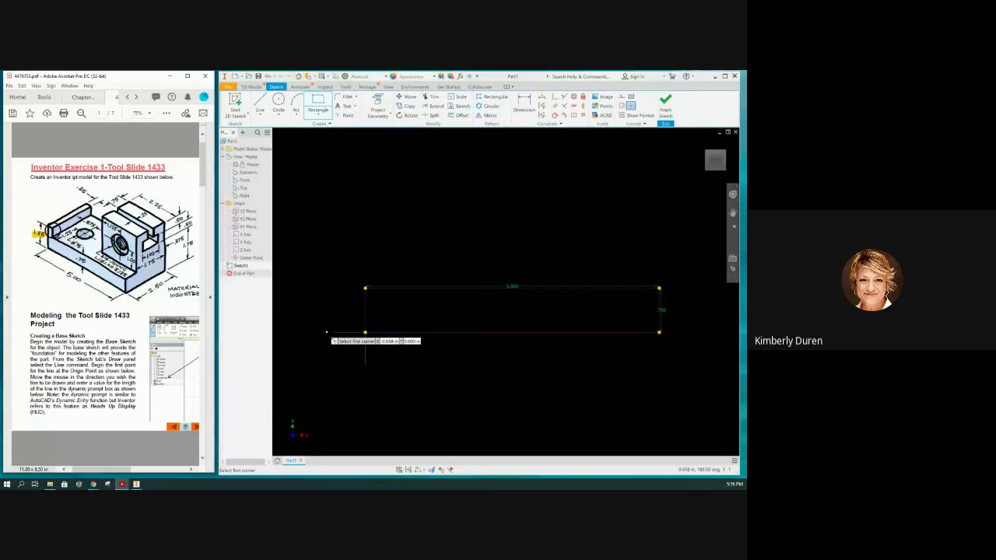
click(365, 333)
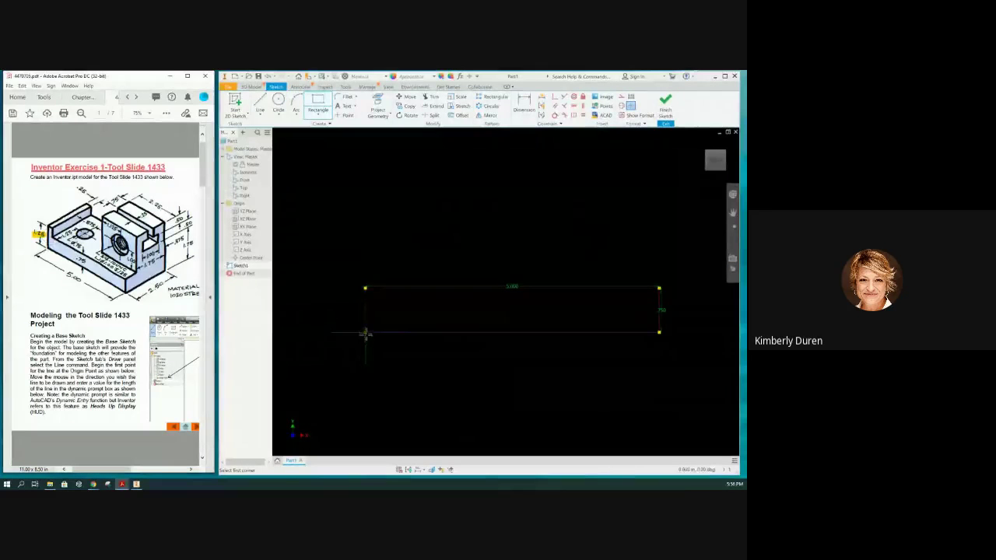
click(365, 333)
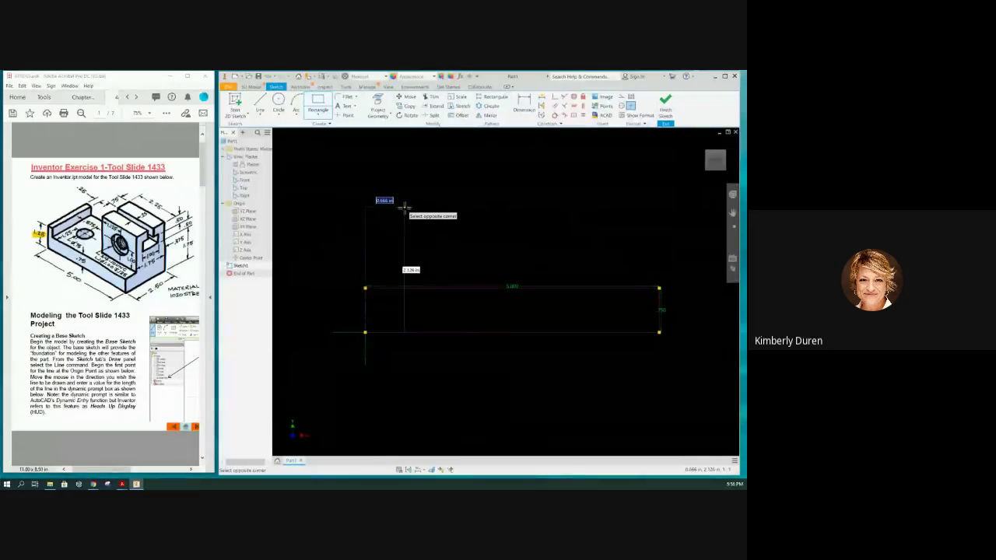
text(2)
text(.25)
key(Tab)
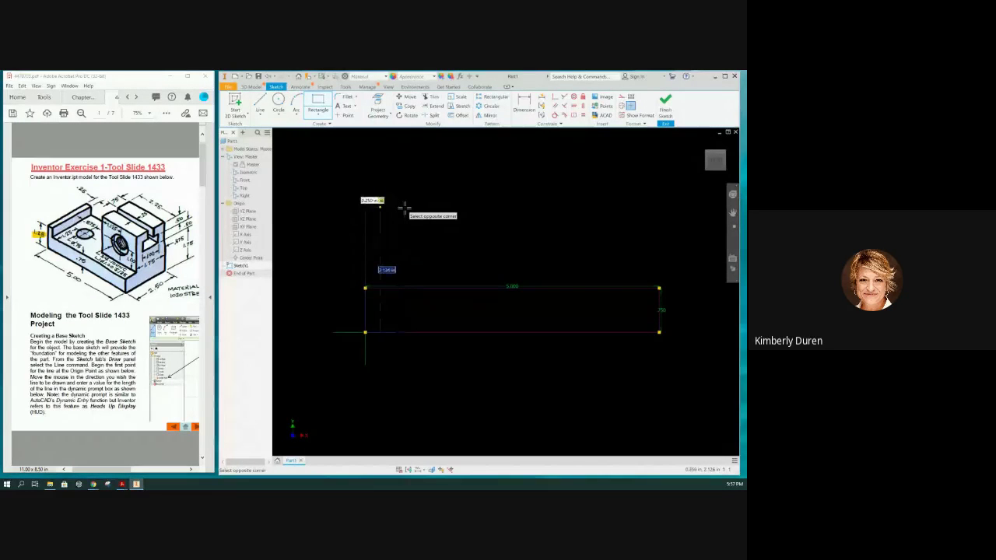
text(1.25)
key(Return)
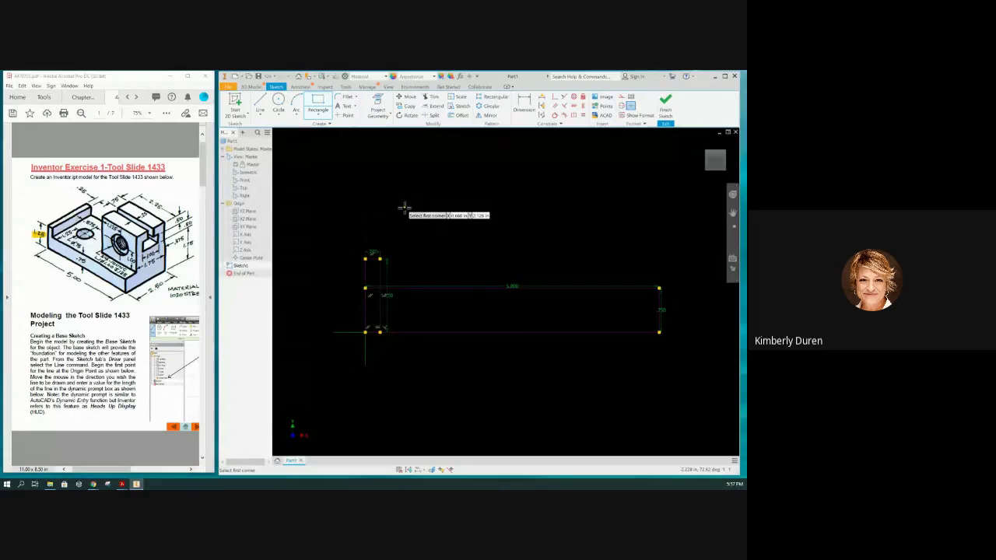
key(Escape)
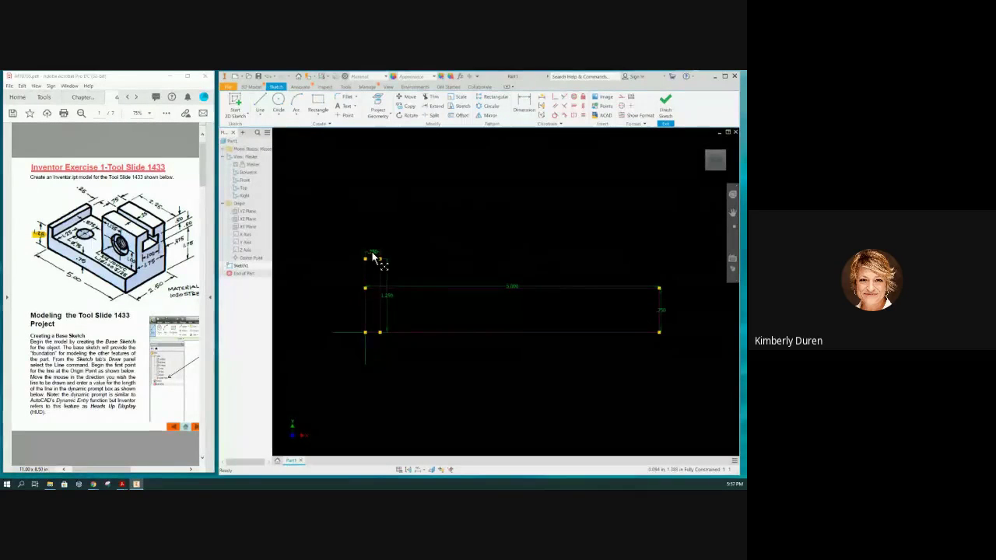
Step: Reposition the narrow rectangle's dimensions, placing the width clear above it and the height outside its left edge
drag(372, 256, 374, 258)
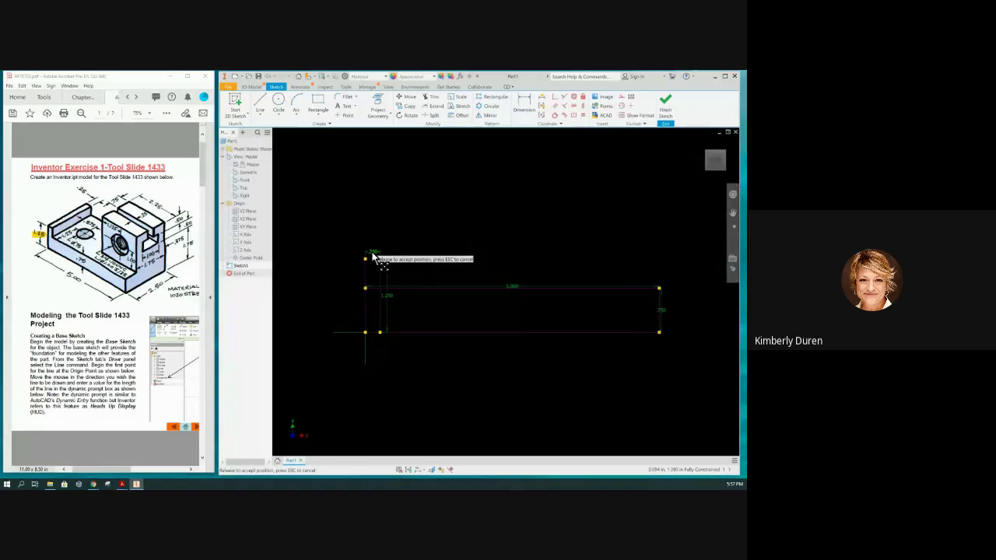
drag(373, 257, 374, 235)
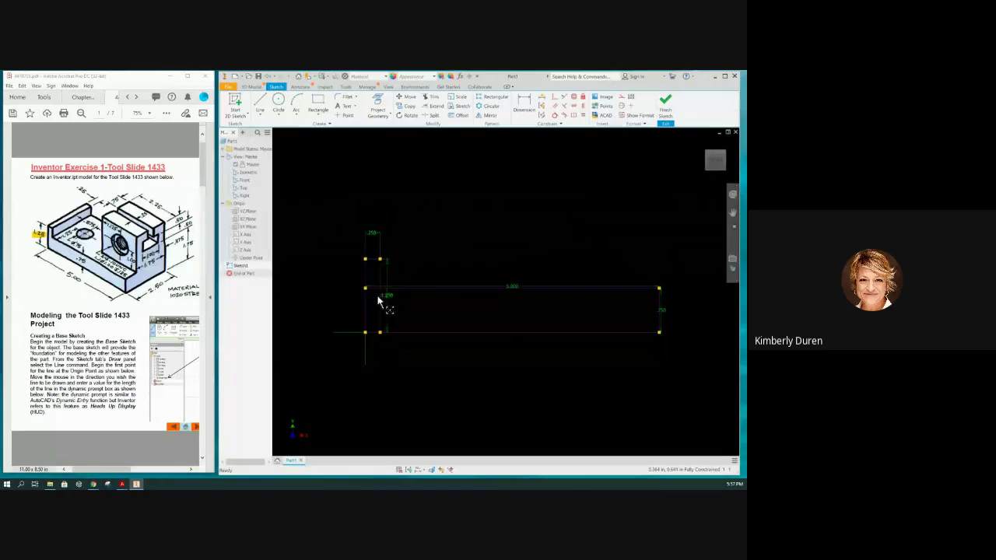
drag(378, 301, 333, 295)
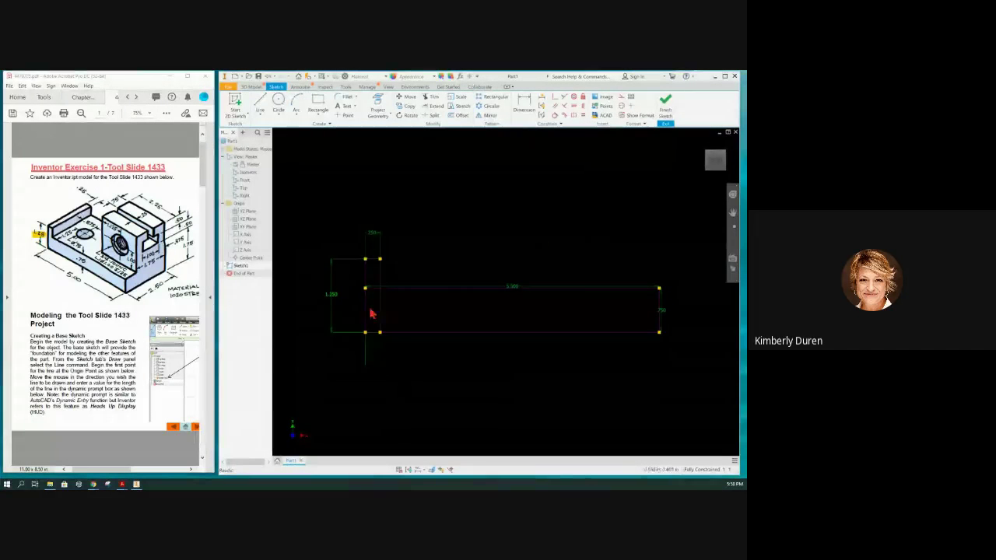
Step: Delete the height dimension of the narrow rectangle
right_click(329, 291)
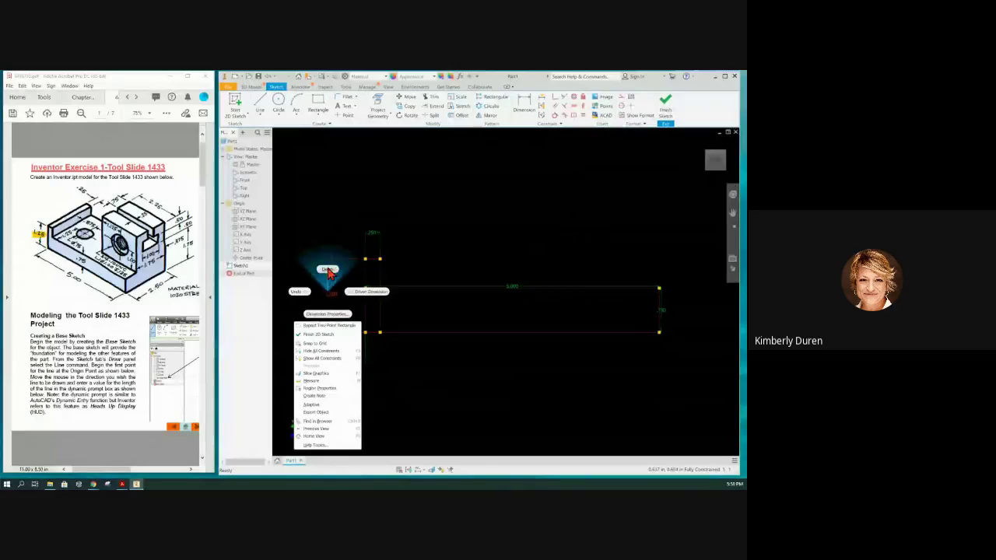
click(327, 270)
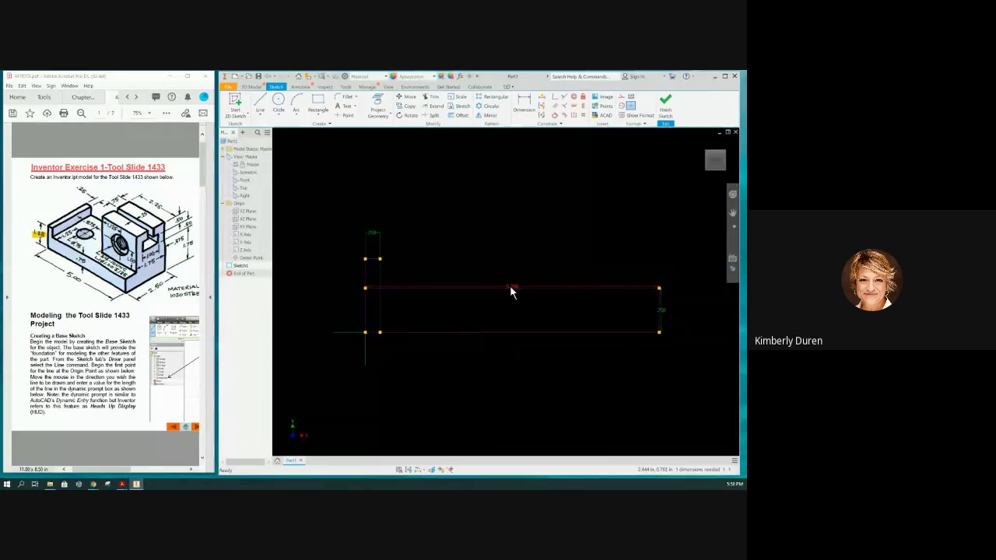
click(366, 332)
Step: Apply Auto Dimension to the sketch with constraints excluded, and remove the dimension it adds
click(542, 104)
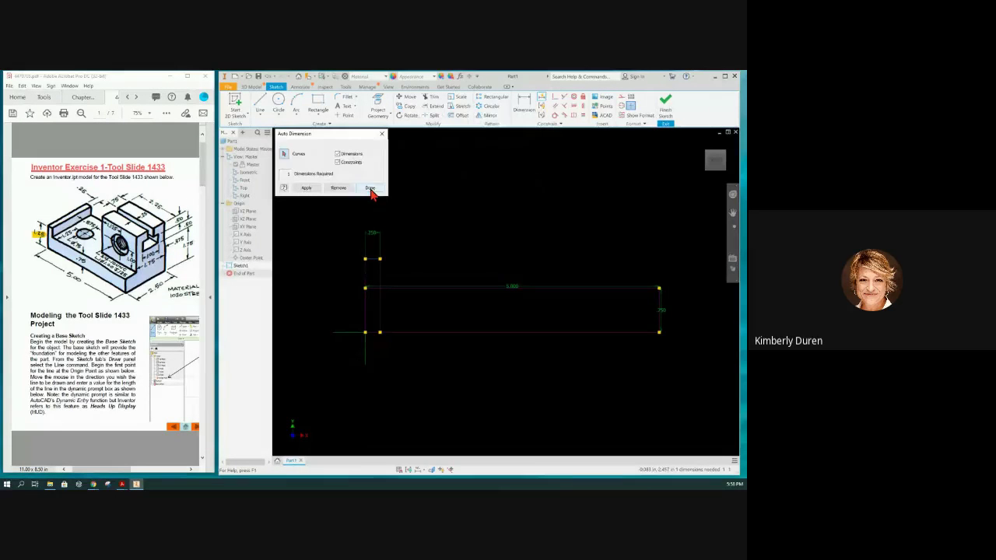
click(338, 163)
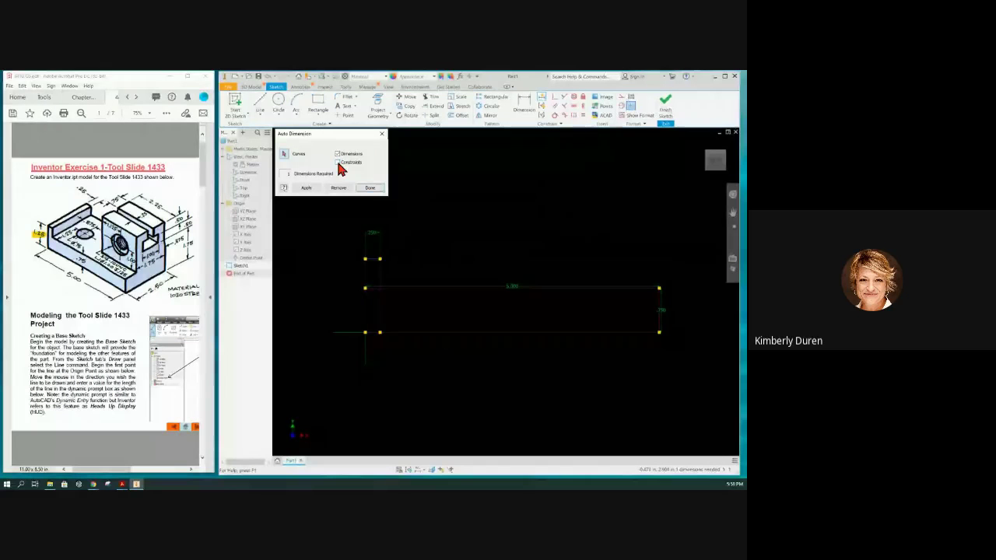
click(307, 189)
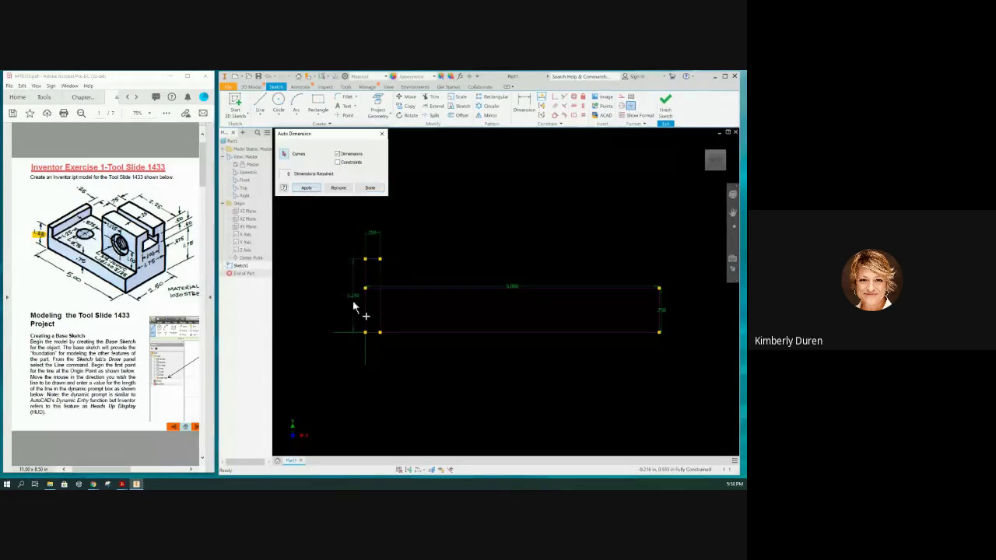
click(338, 189)
click(369, 188)
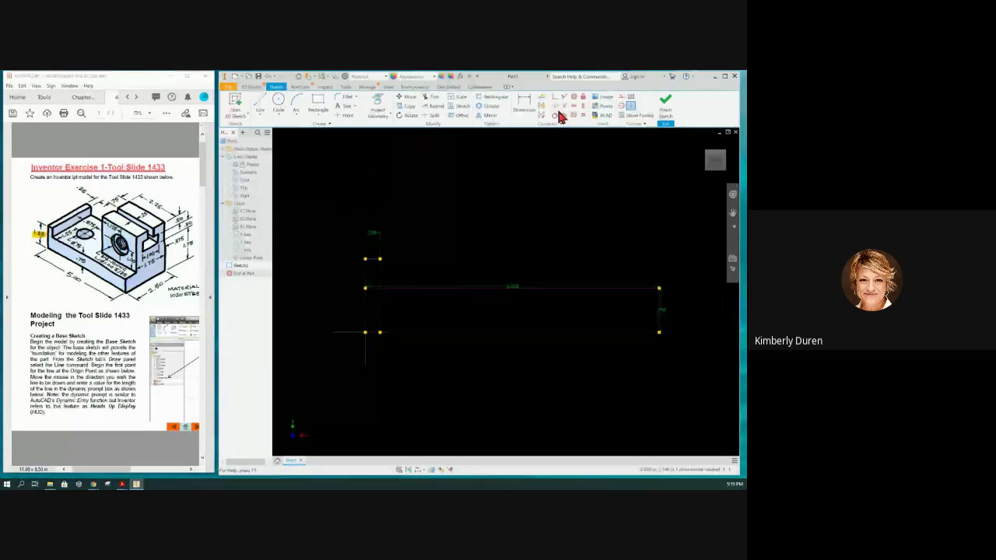
Step: Dimension the narrow rectangle's height as 1.25 in outside its left edge, and move the long rectangle's height dimension farther outward
click(523, 107)
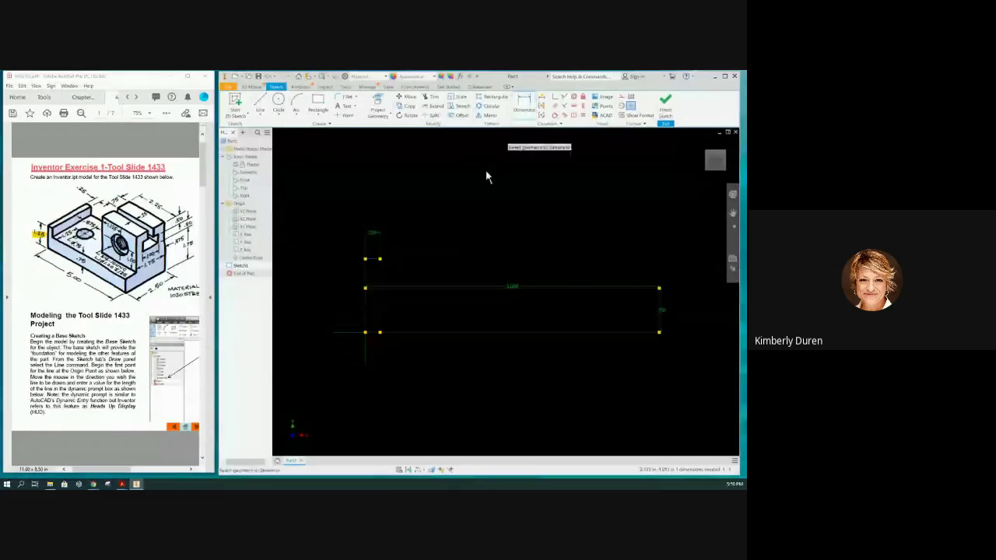
click(364, 275)
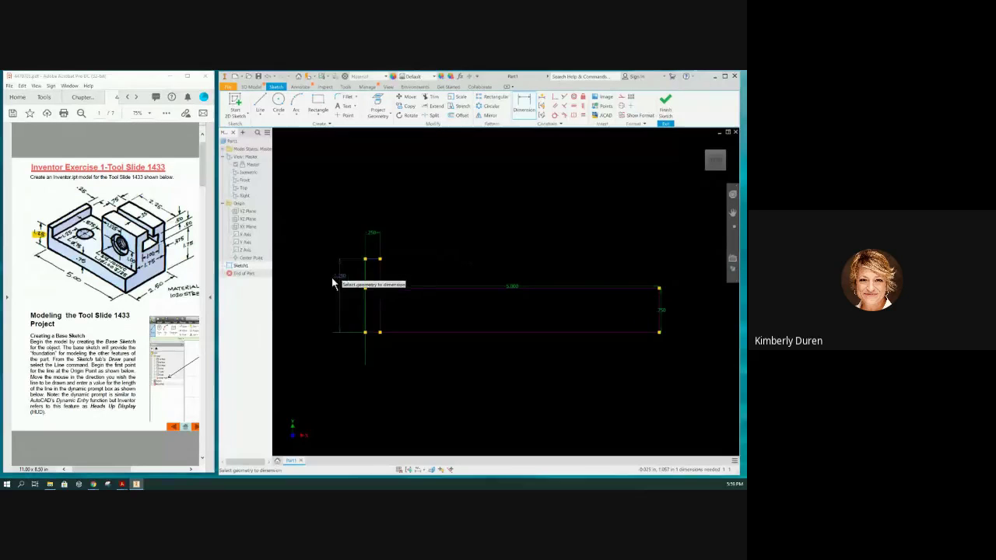
click(327, 296)
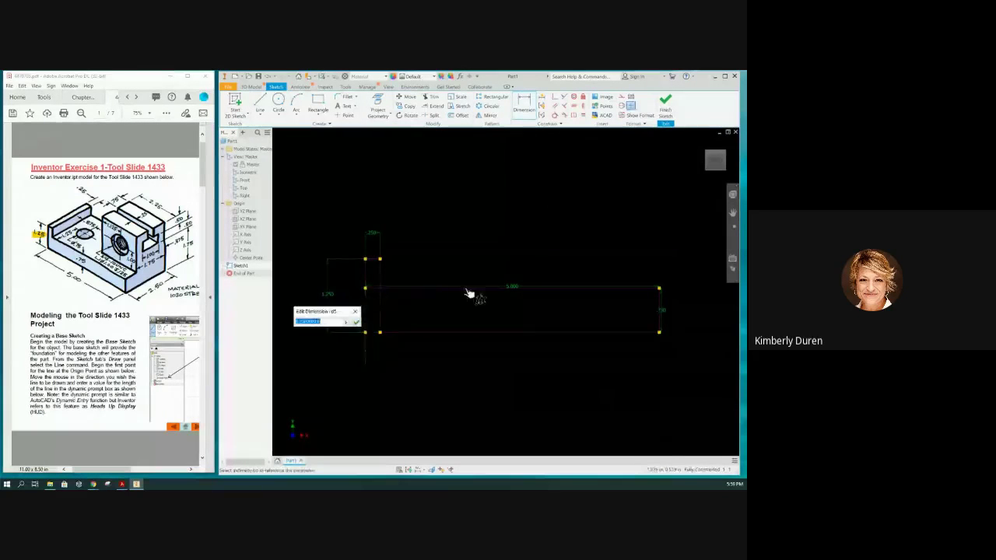
click(357, 324)
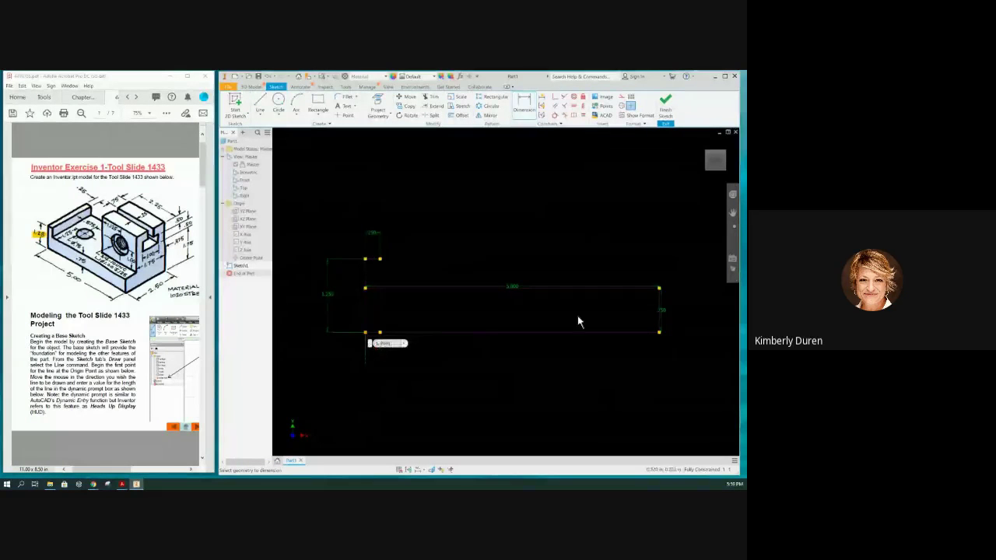
drag(658, 329, 671, 318)
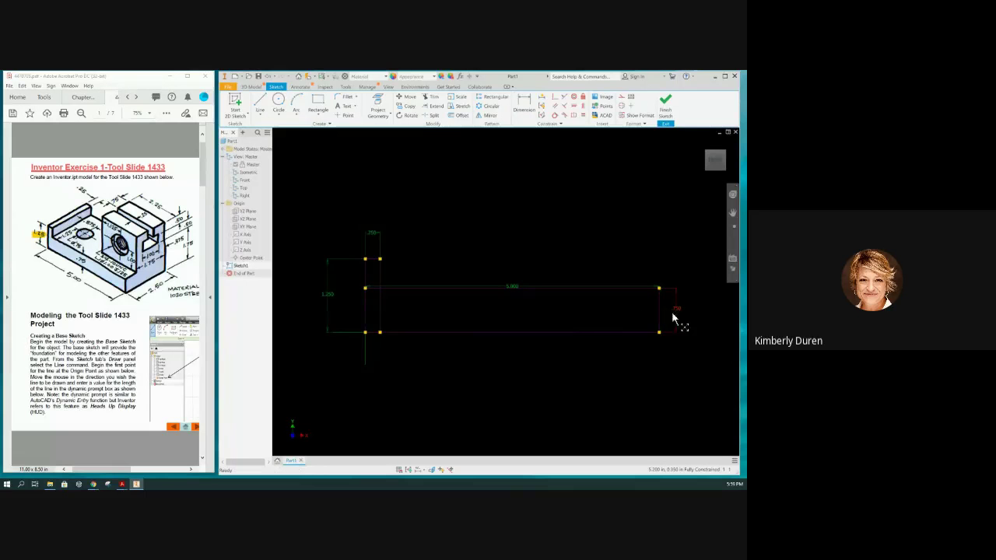
Step: Replace the long rectangle's width dimension with a 5 in dimension placed below its bottom edge, and finish the sketch
right_click(512, 288)
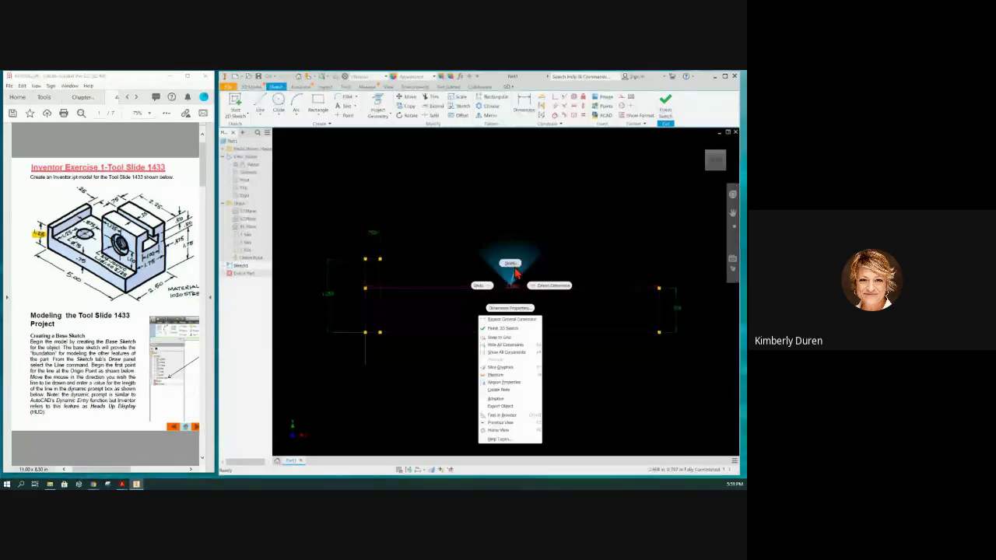
click(510, 265)
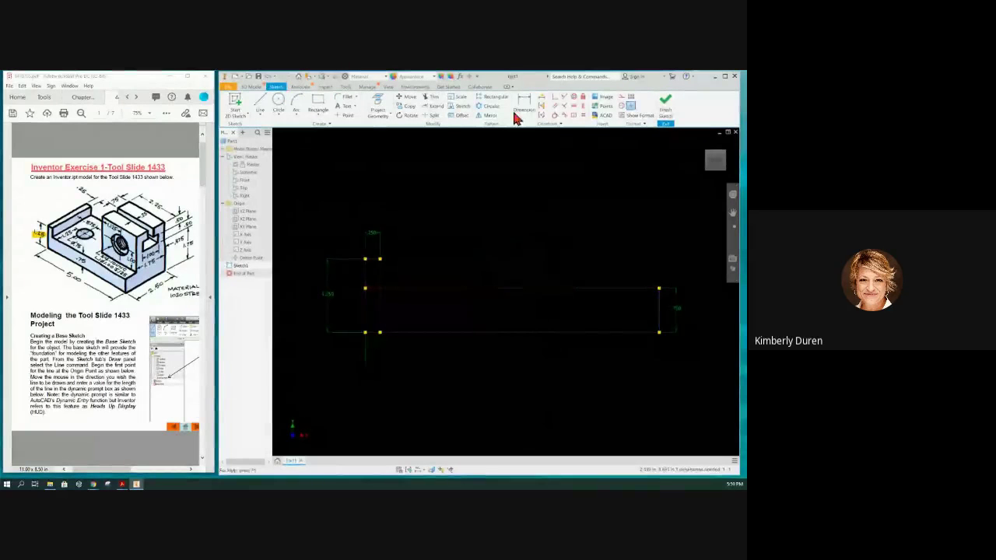
click(522, 338)
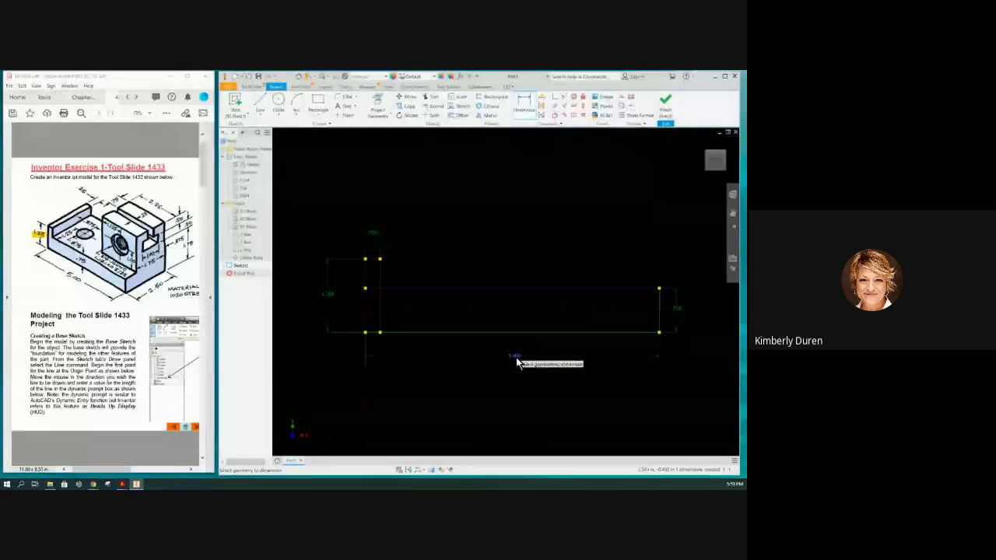
click(518, 362)
text(5)
key(Return)
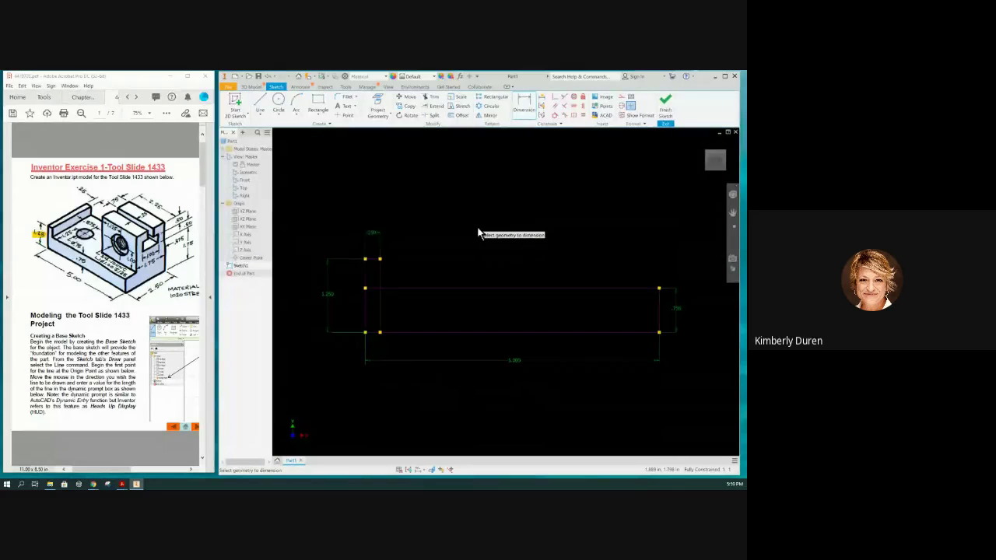
click(665, 113)
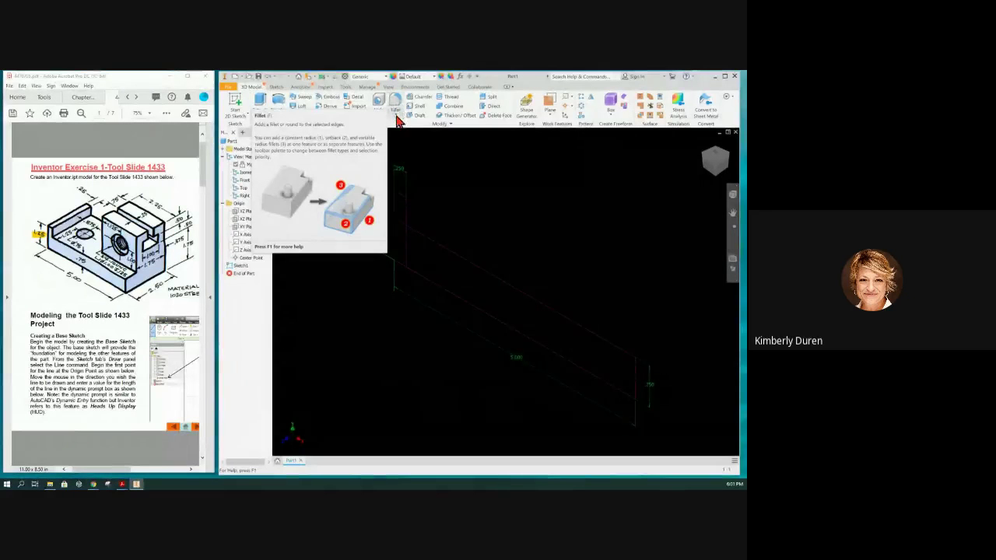
Step: Look through the fillet types, the work plane, axis and point options, and the remaining modify commands
click(396, 116)
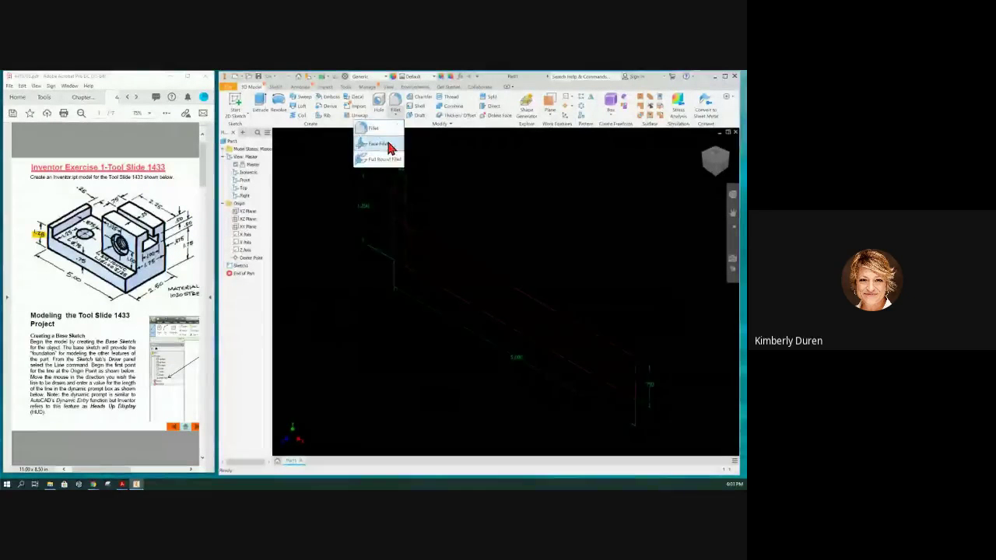
click(426, 153)
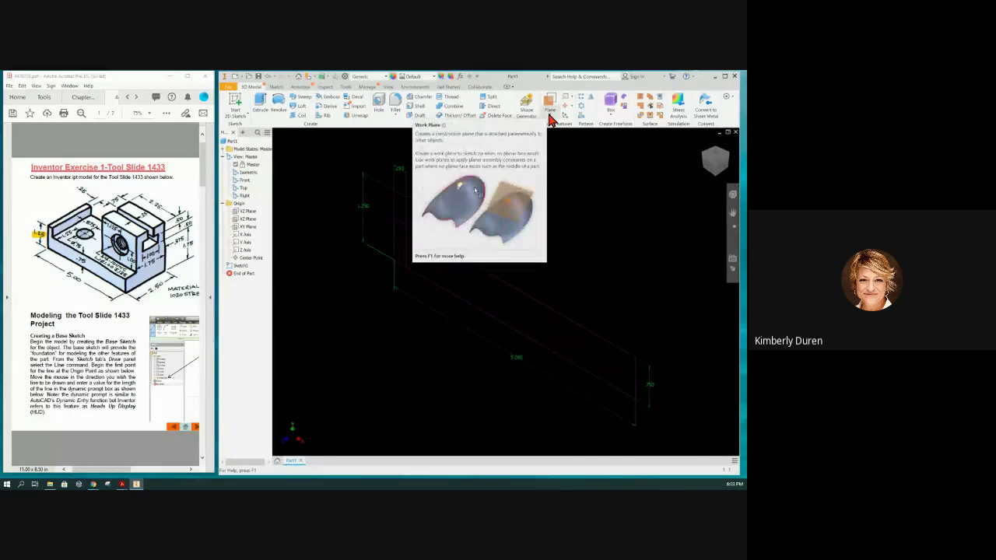
click(550, 117)
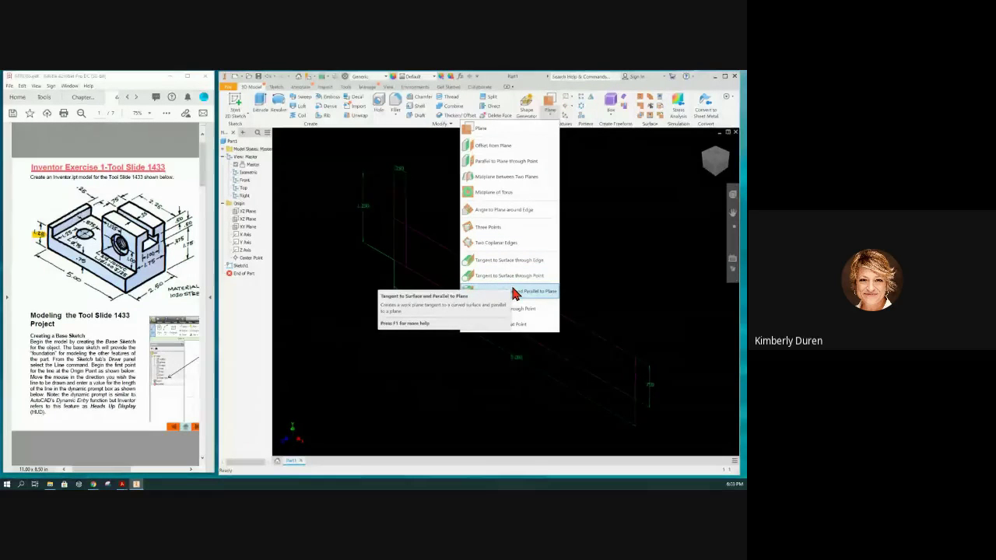
click(570, 102)
click(571, 104)
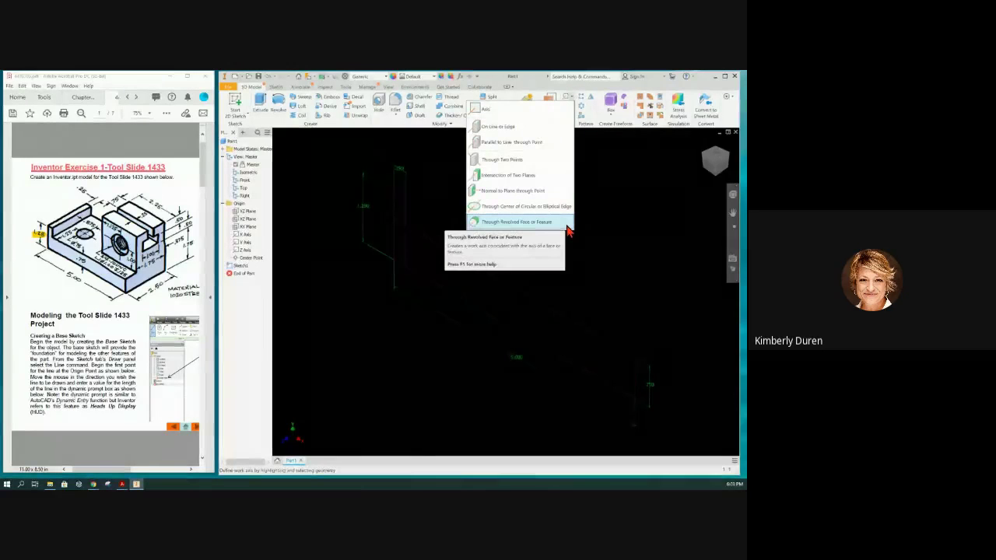
click(575, 109)
click(574, 112)
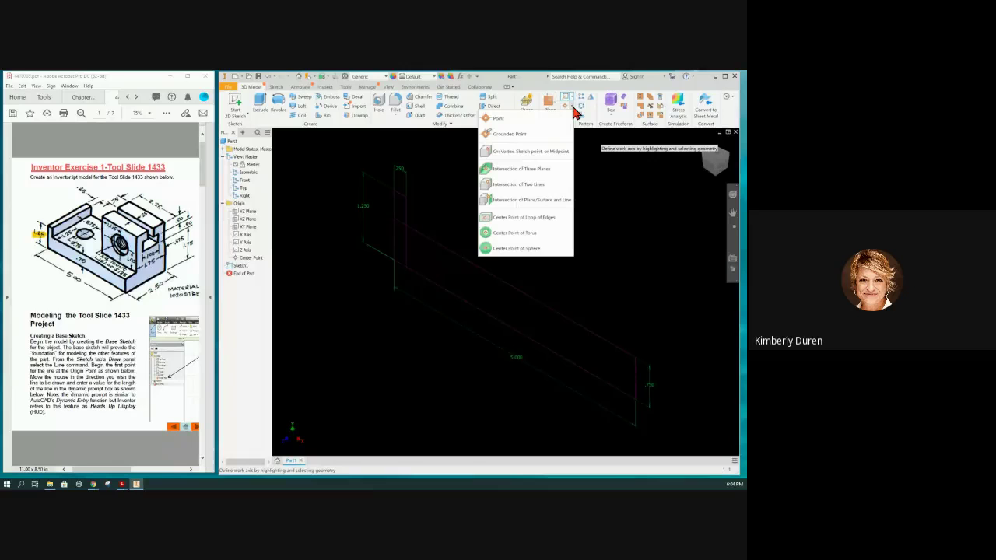
click(590, 168)
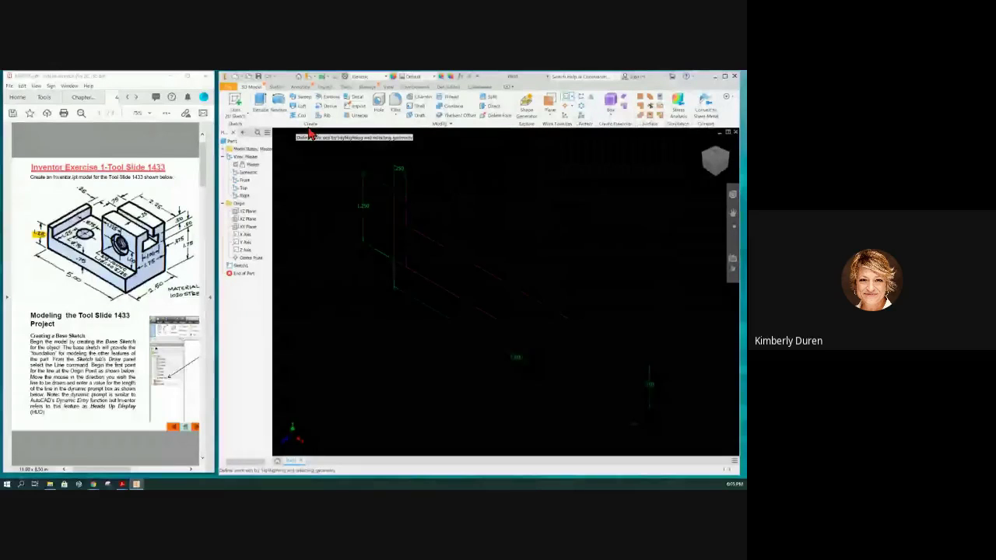
click(442, 125)
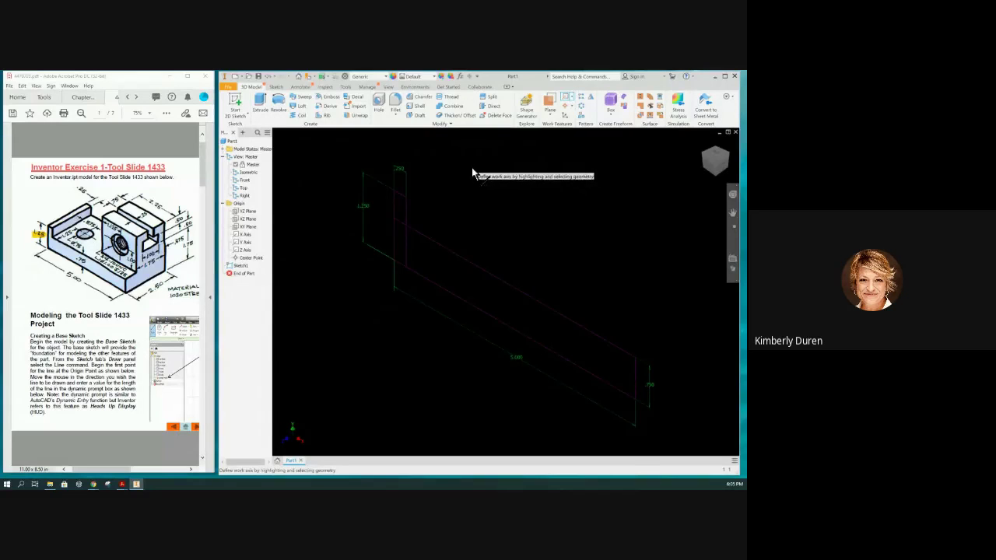
Step: Start an Extrude and select all regions of the long and narrow rectangles as its profiles, keeping the extrusion settings clear of the sketch
key(e)
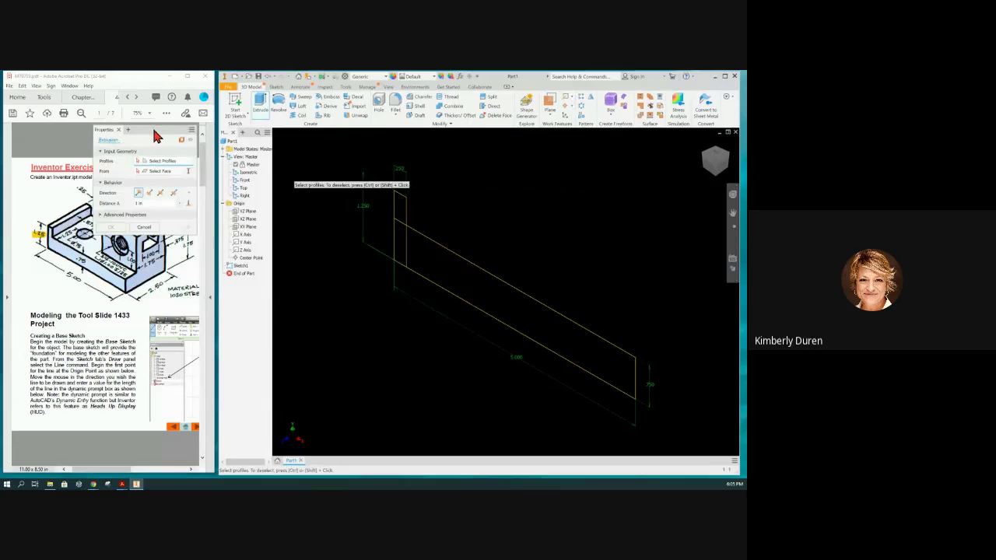
drag(154, 135, 333, 210)
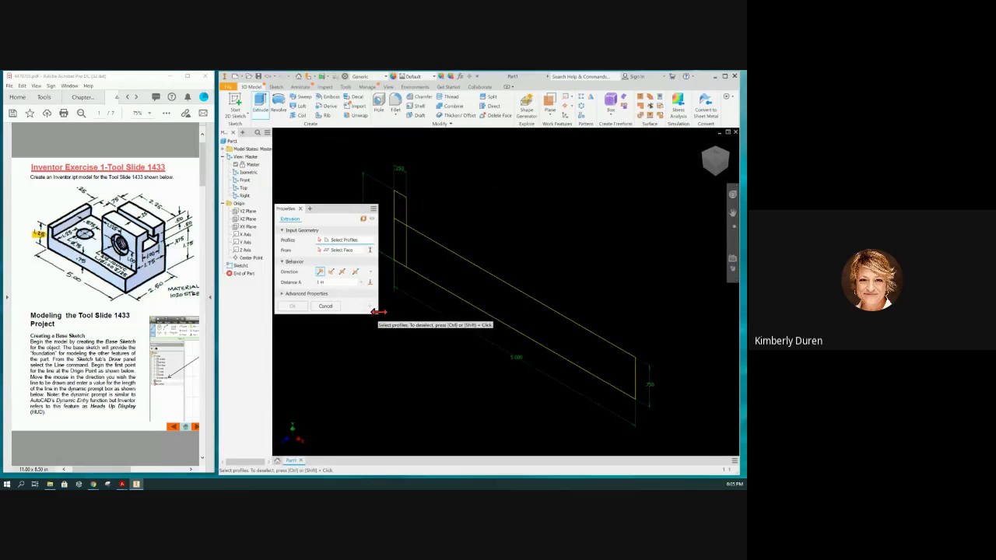
drag(379, 311, 424, 338)
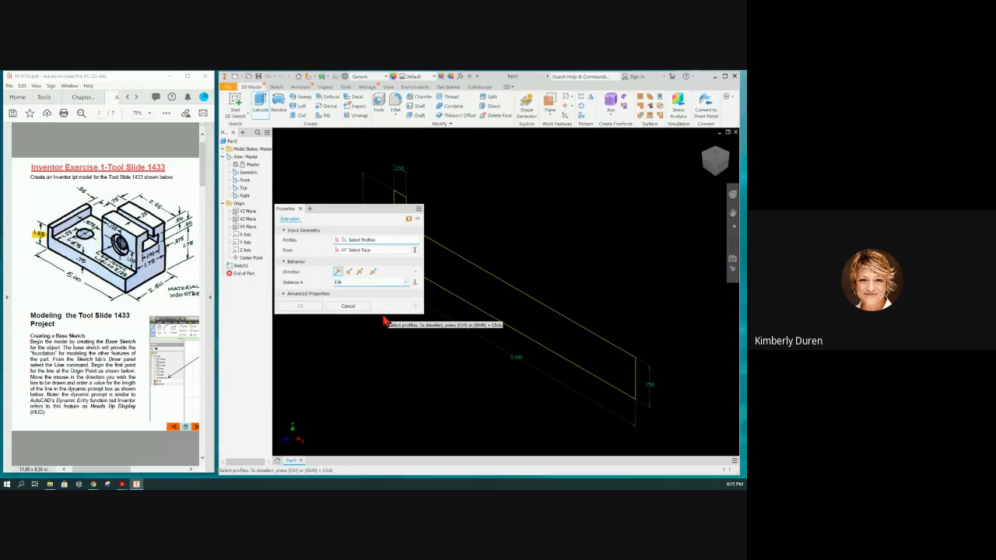
drag(381, 312, 382, 371)
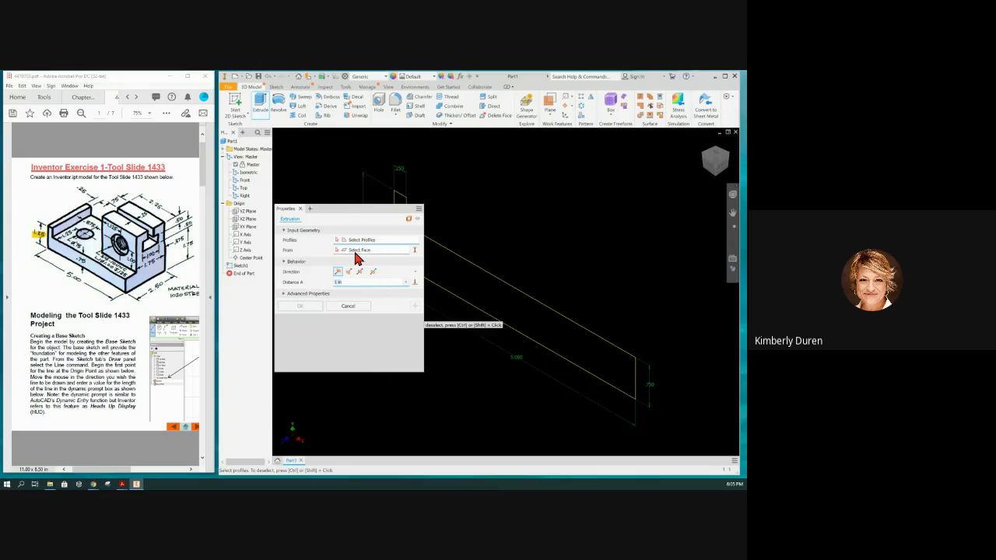
drag(358, 217, 294, 221)
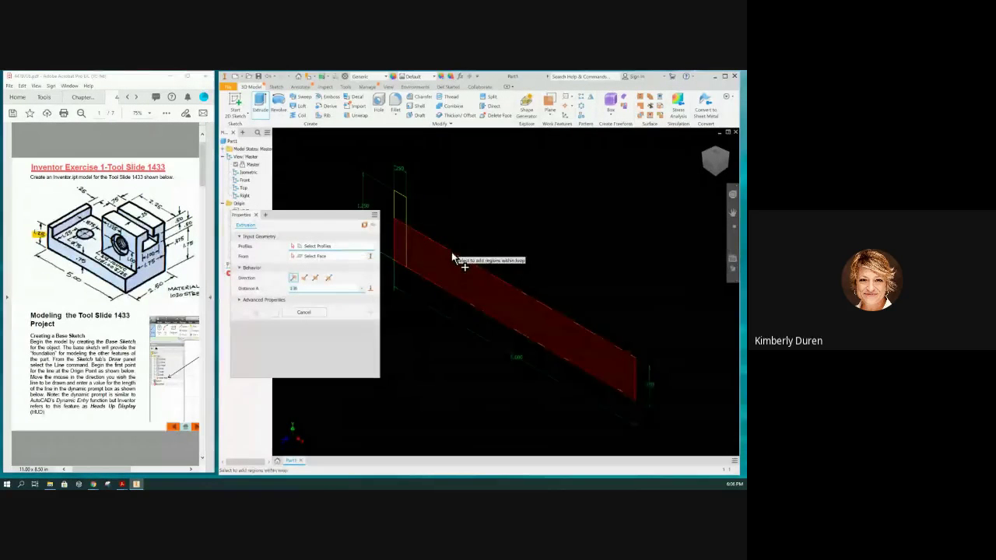
click(462, 267)
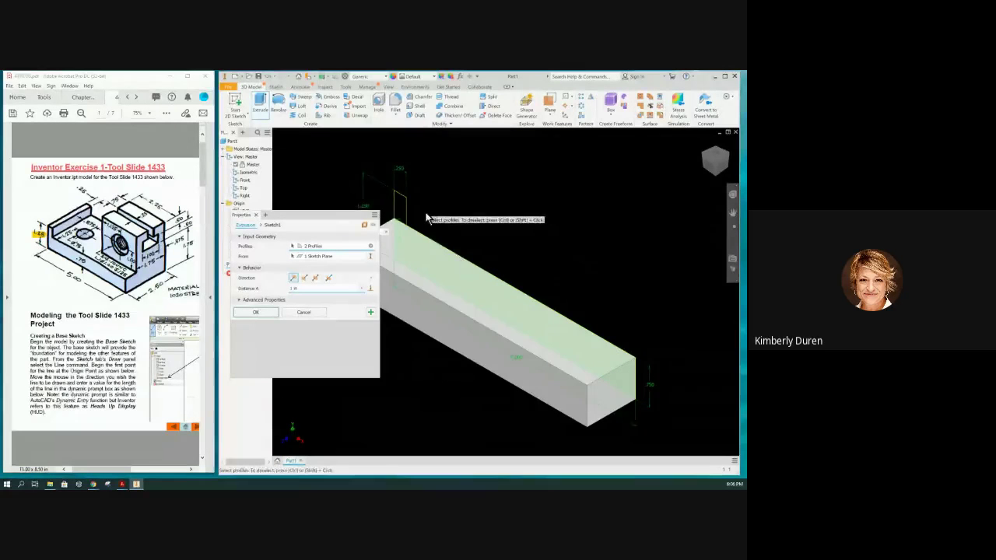
click(403, 218)
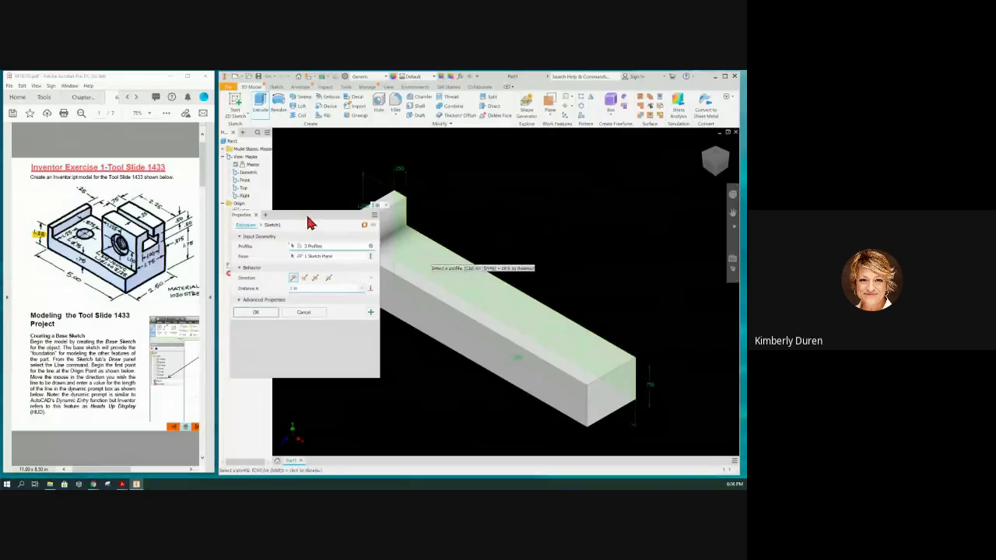
key(Return)
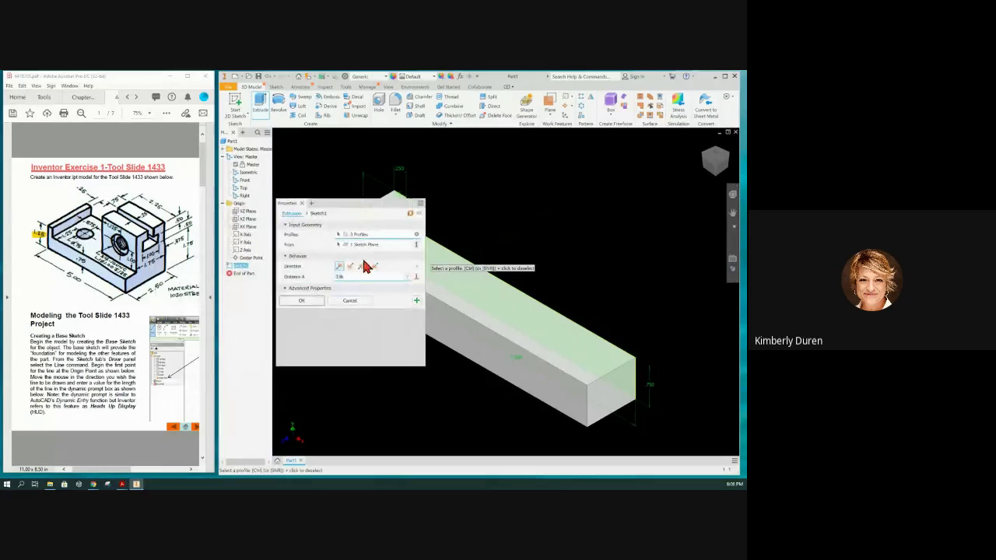
Step: Preview the extrusion's flipped, symmetric and asymmetric directions, and set the direction to flipped
click(351, 269)
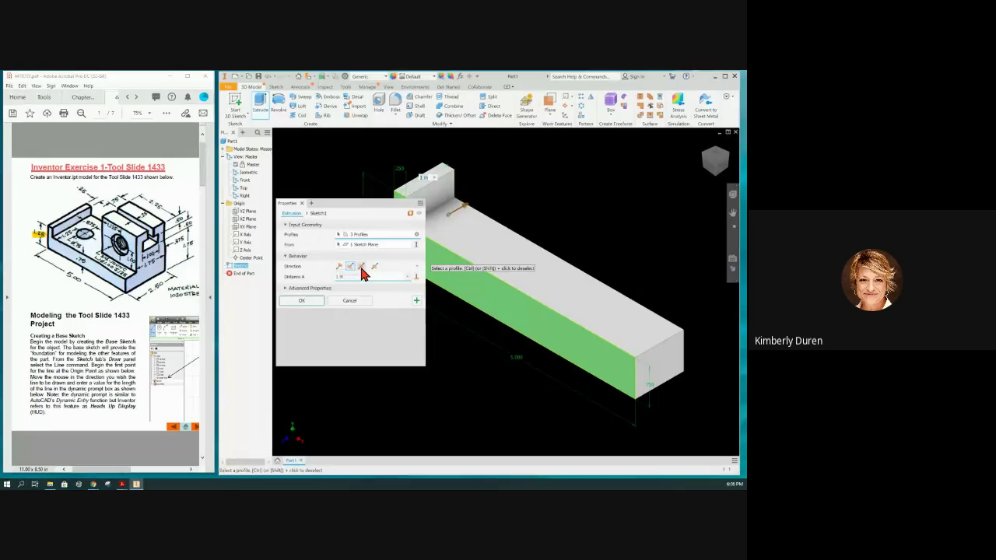
click(361, 267)
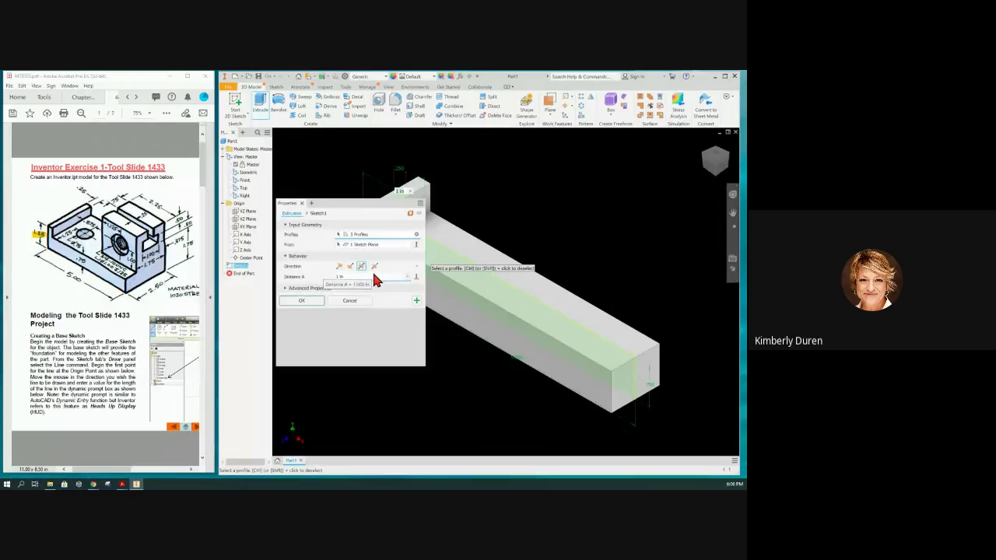
click(374, 266)
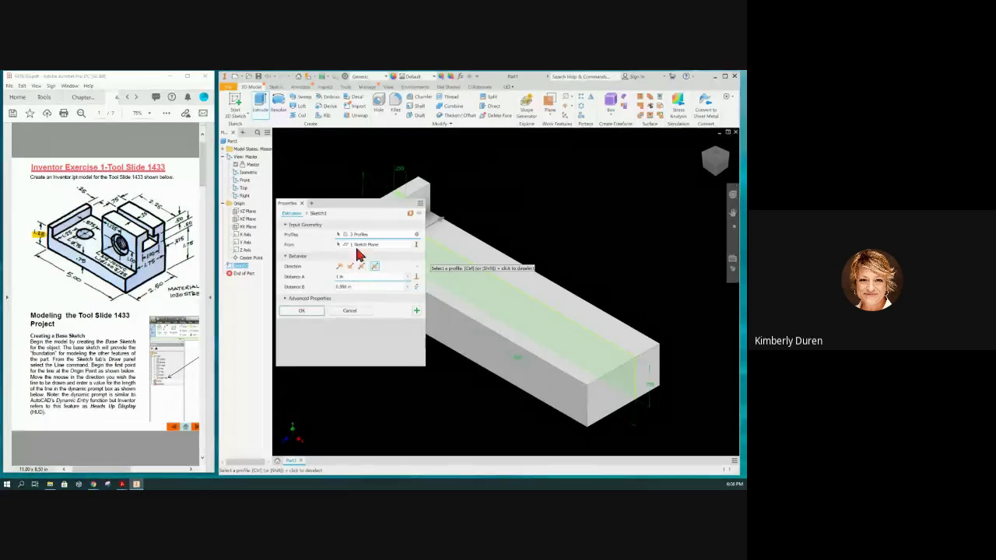
mouse_move(363, 212)
mouse_down()
mouse_move(373, 298)
mouse_move(363, 315)
mouse_move(367, 308)
mouse_up()
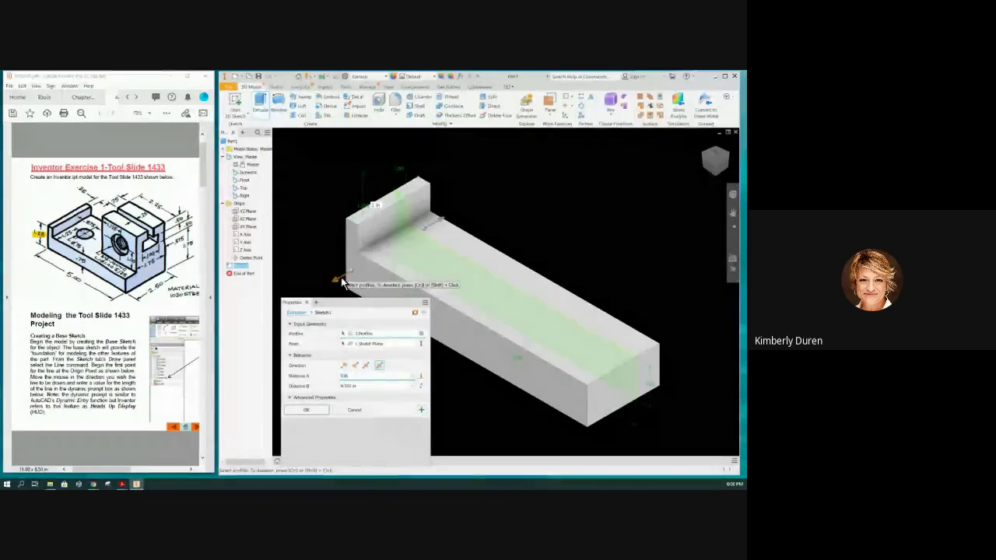
click(360, 386)
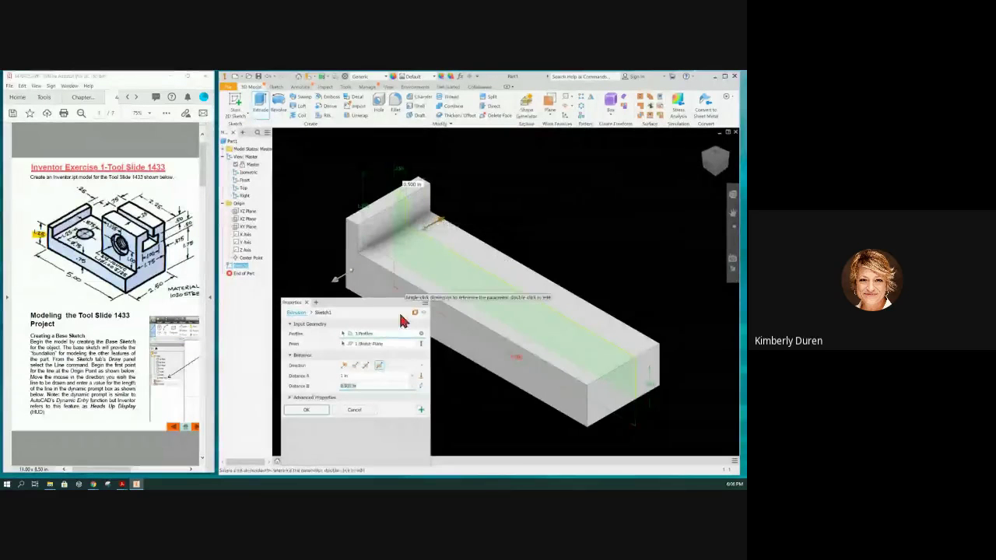
click(356, 367)
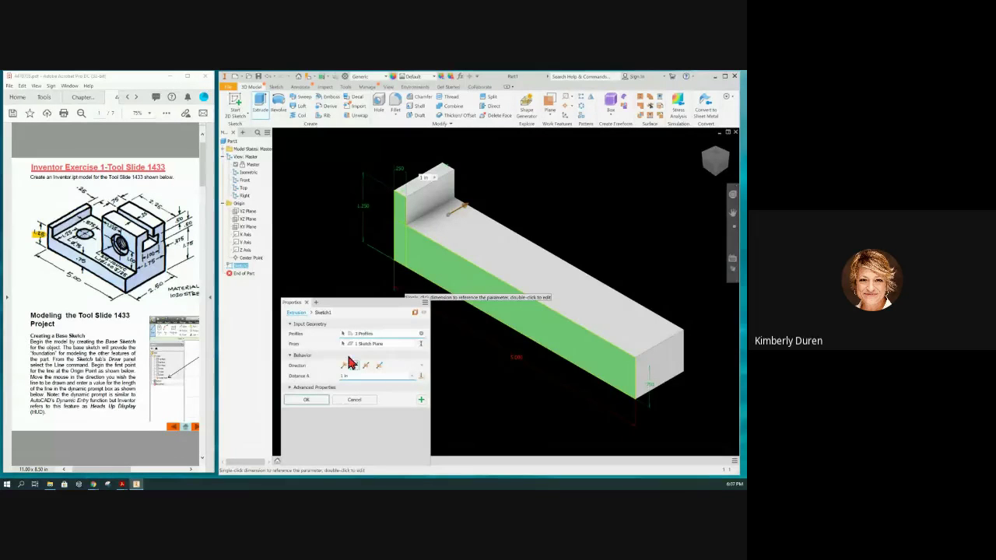
Step: Switch to the Acrobat exercise sheet and highlight the 2.50, 5.00, .75 and upper-left .25 dimensions on the part drawing
click(160, 288)
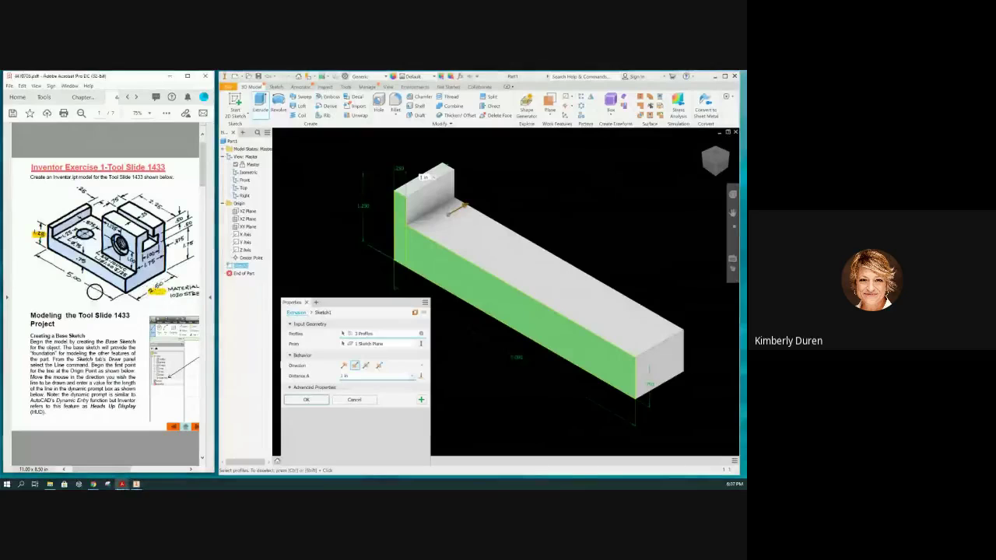
drag(65, 271, 79, 281)
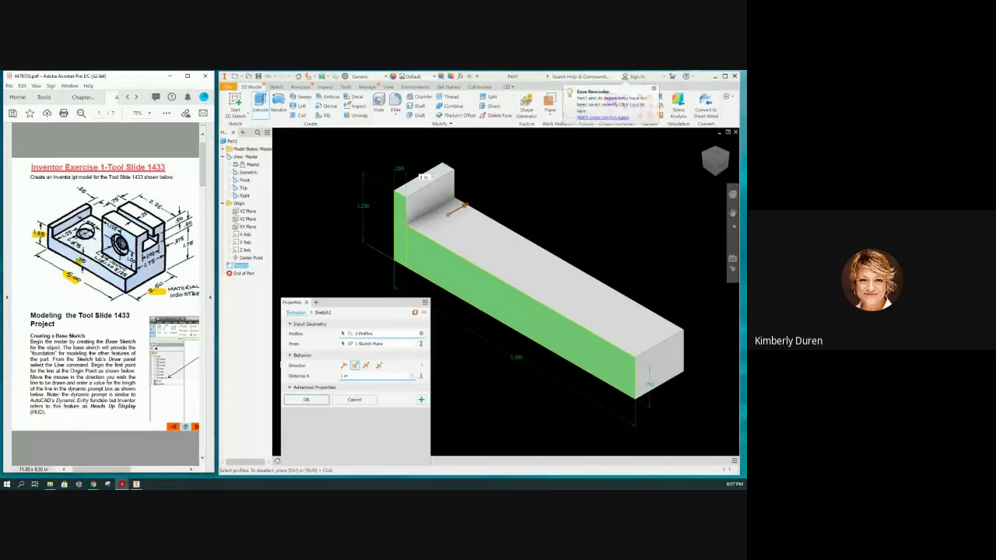
drag(84, 193, 79, 188)
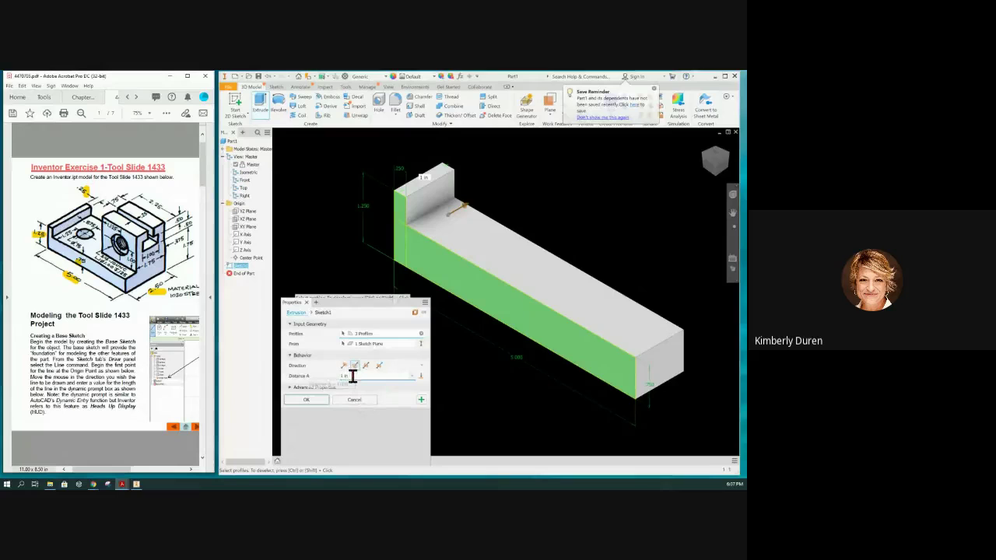
Step: Back in Inventor, set the extrusion distance to 2.5 in and create the base solid
click(350, 375)
text(1)
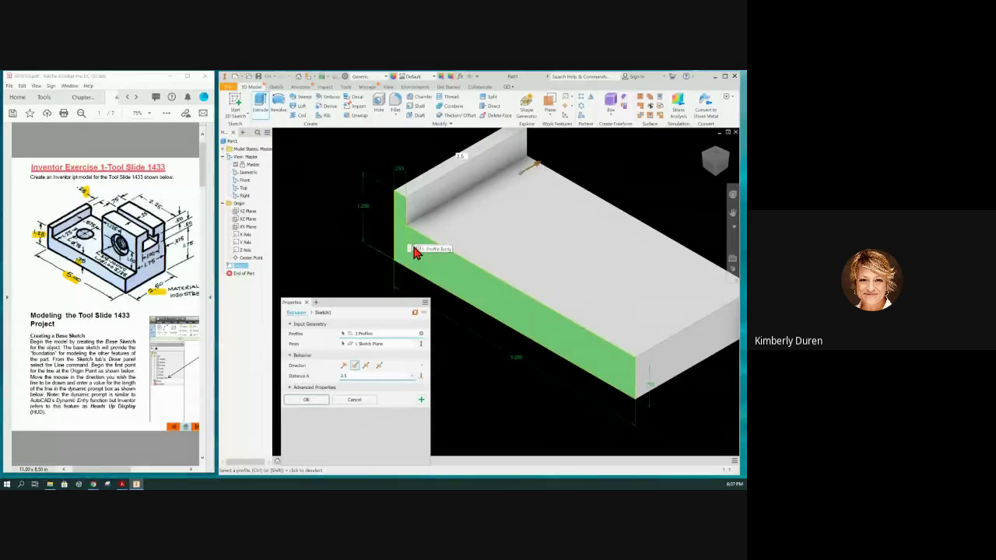
click(308, 402)
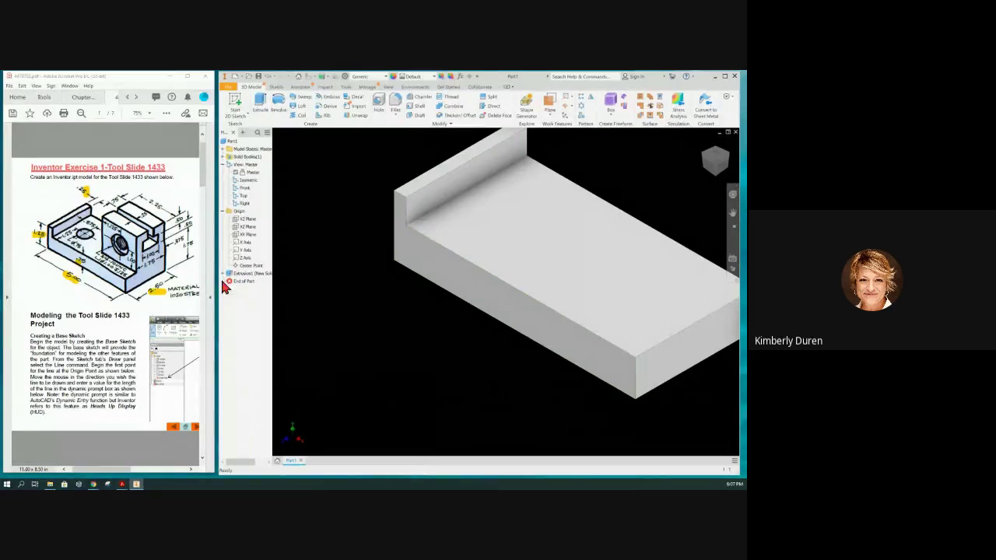
Step: Examine the sketch nested under the extrusion in the model browser and its available editing options
click(228, 273)
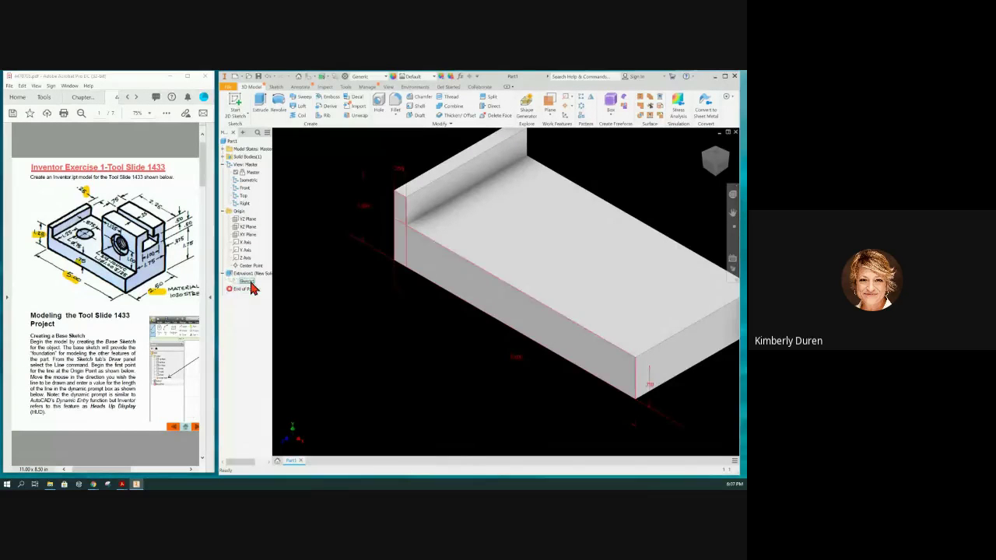
right_click(252, 285)
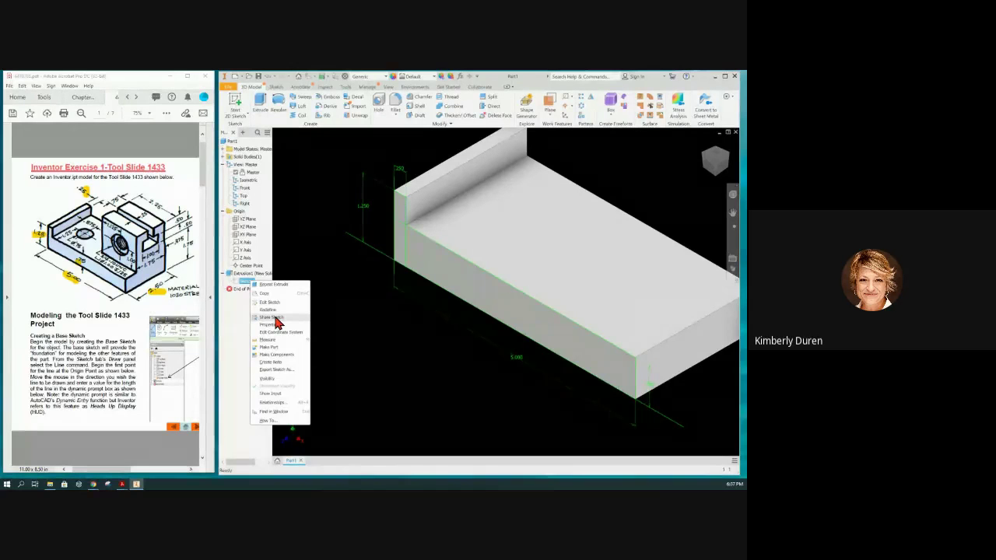
click(225, 281)
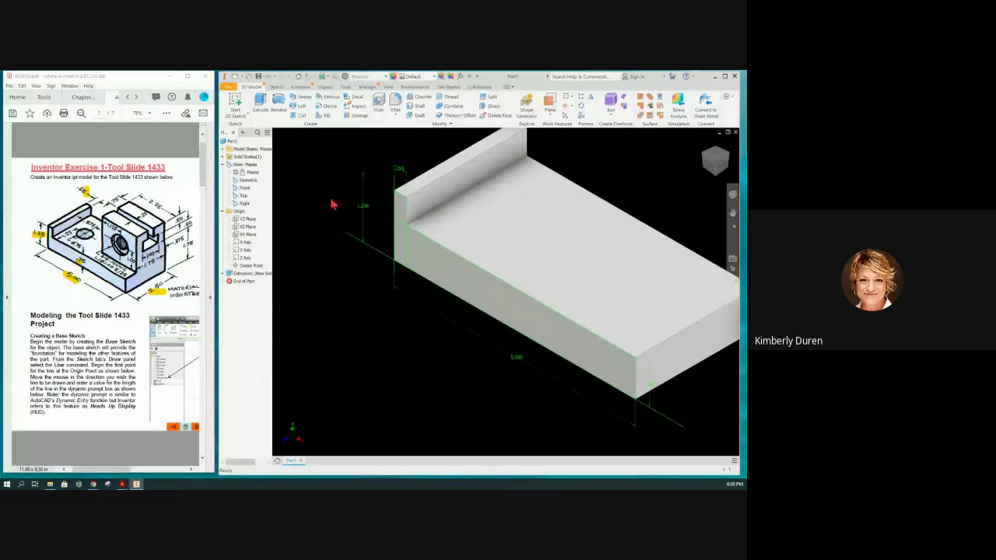
Step: Save the part as TOOL SLIDE 1433
click(259, 78)
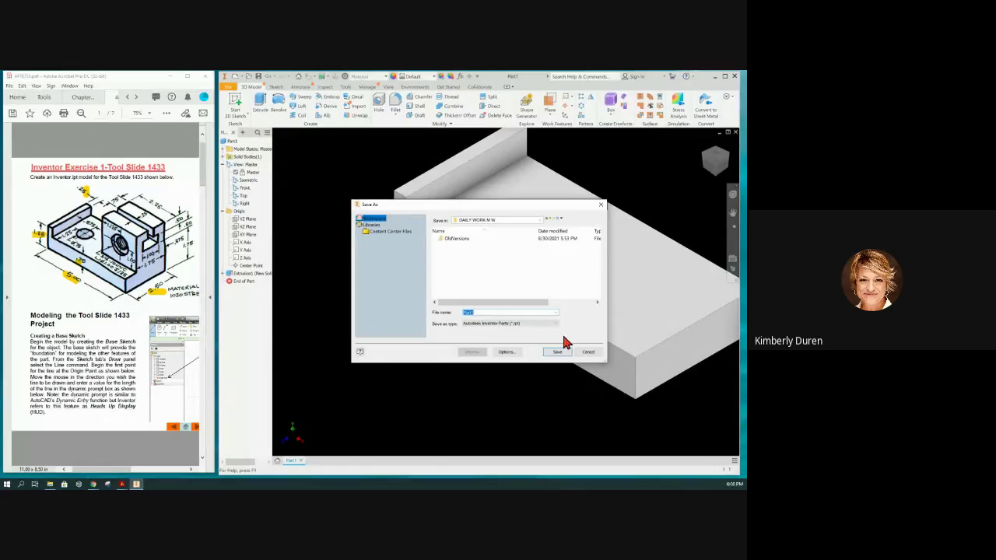
text(OOL SLIDE)
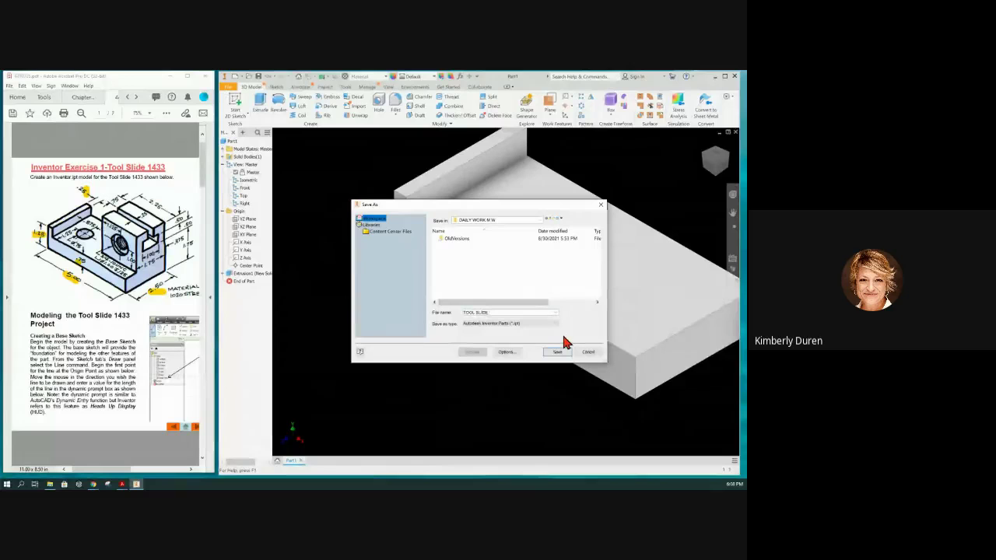
text( 1433)
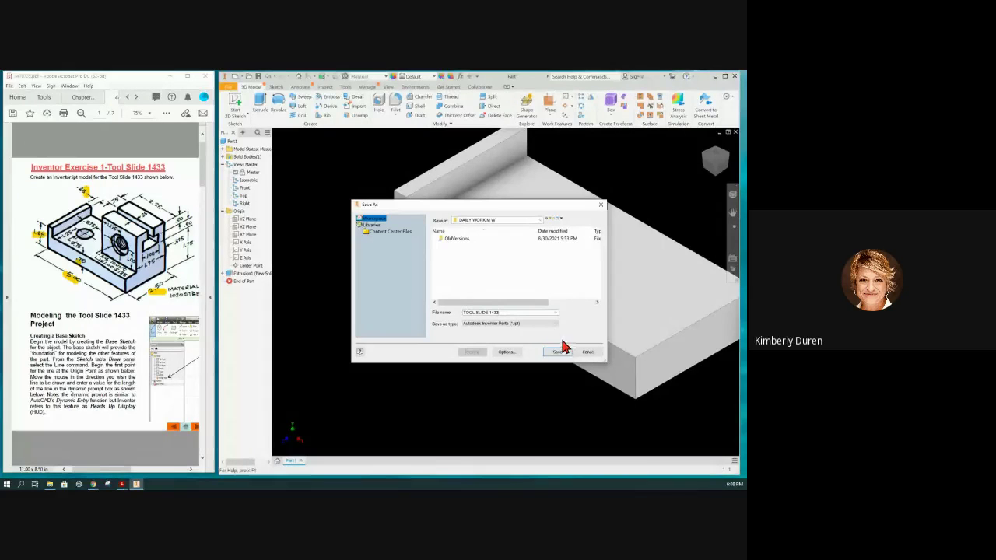
click(558, 353)
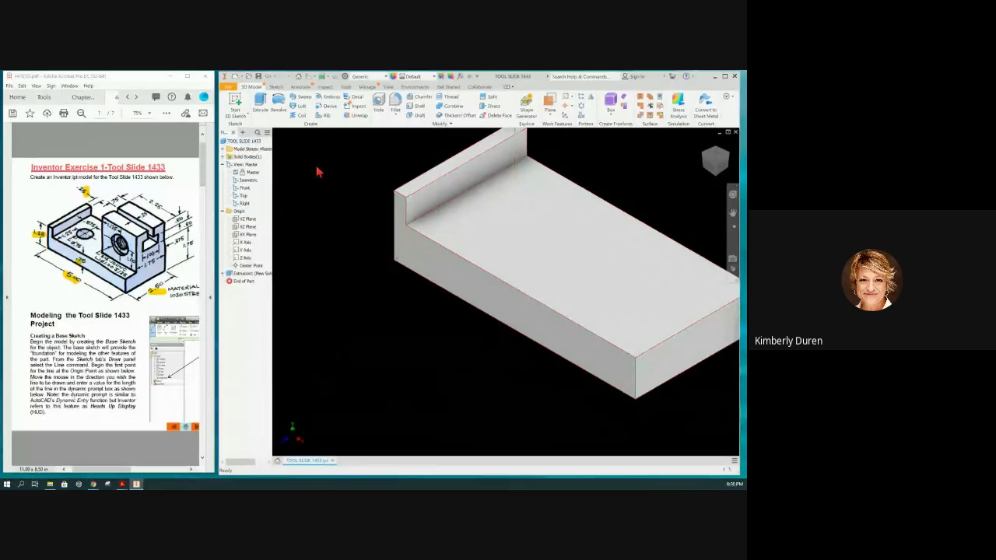
scroll(315, 304, down, 3)
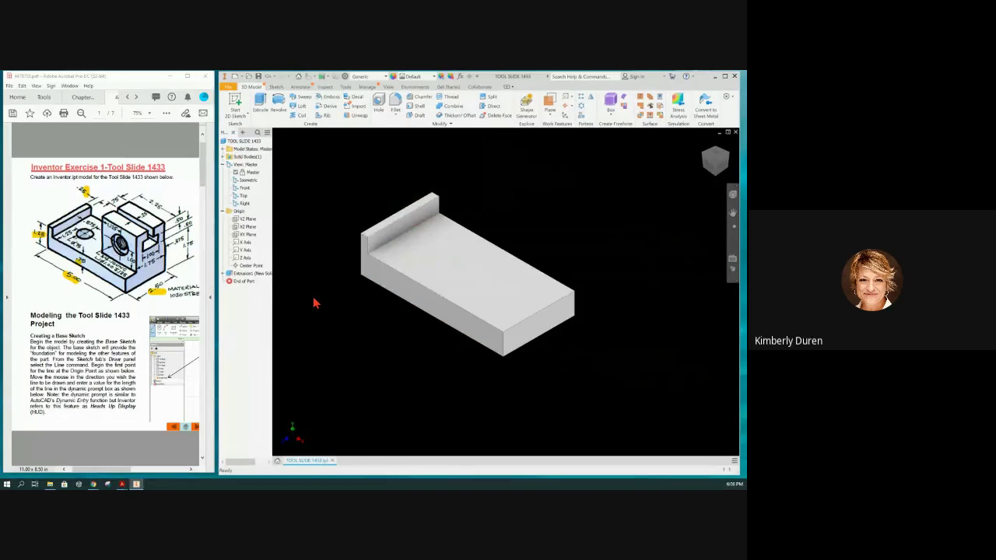